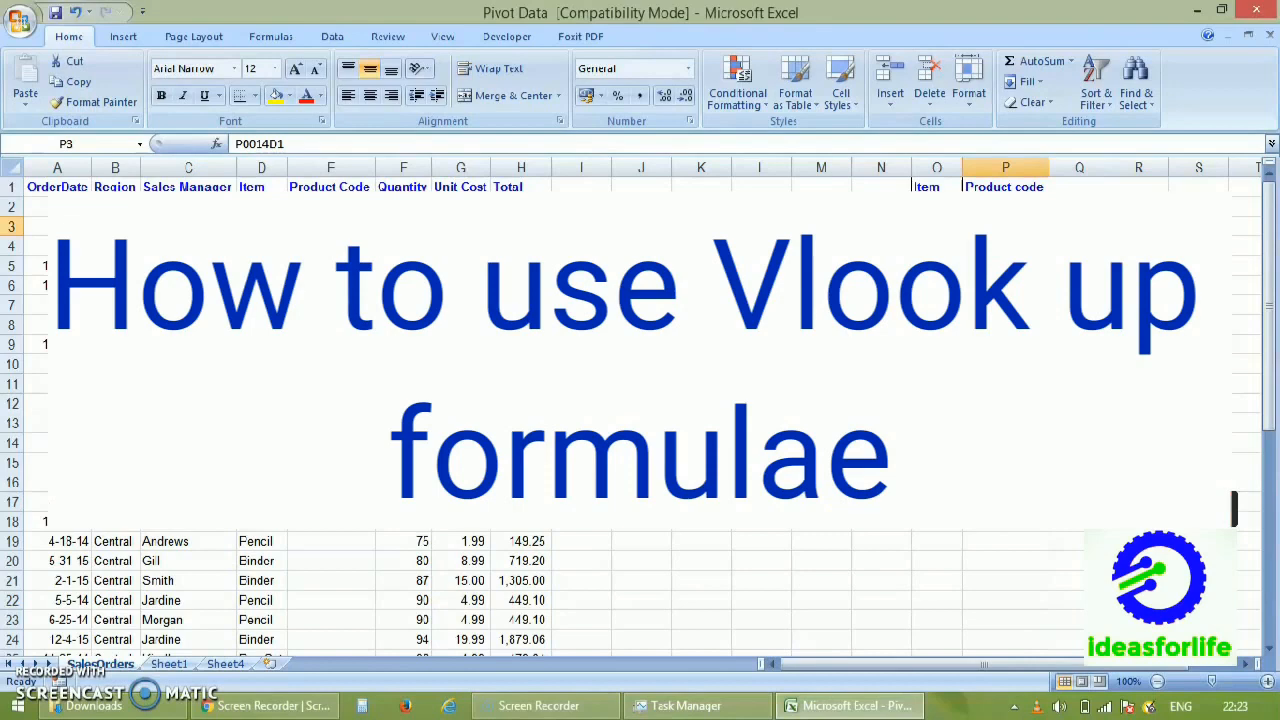
# - Examine the order table's column headers and how its Item entries line up with the Product Code column
pyautogui.click(641, 365)
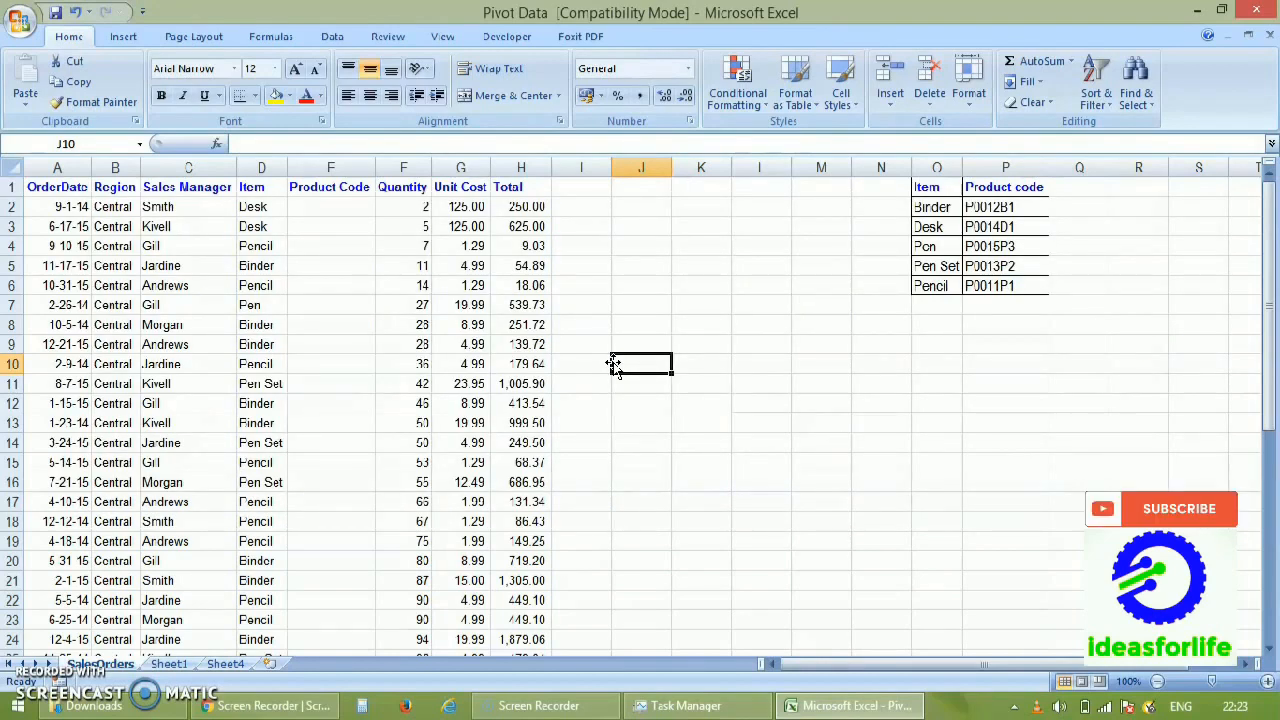
pyautogui.click(73, 187)
pyautogui.click(114, 187)
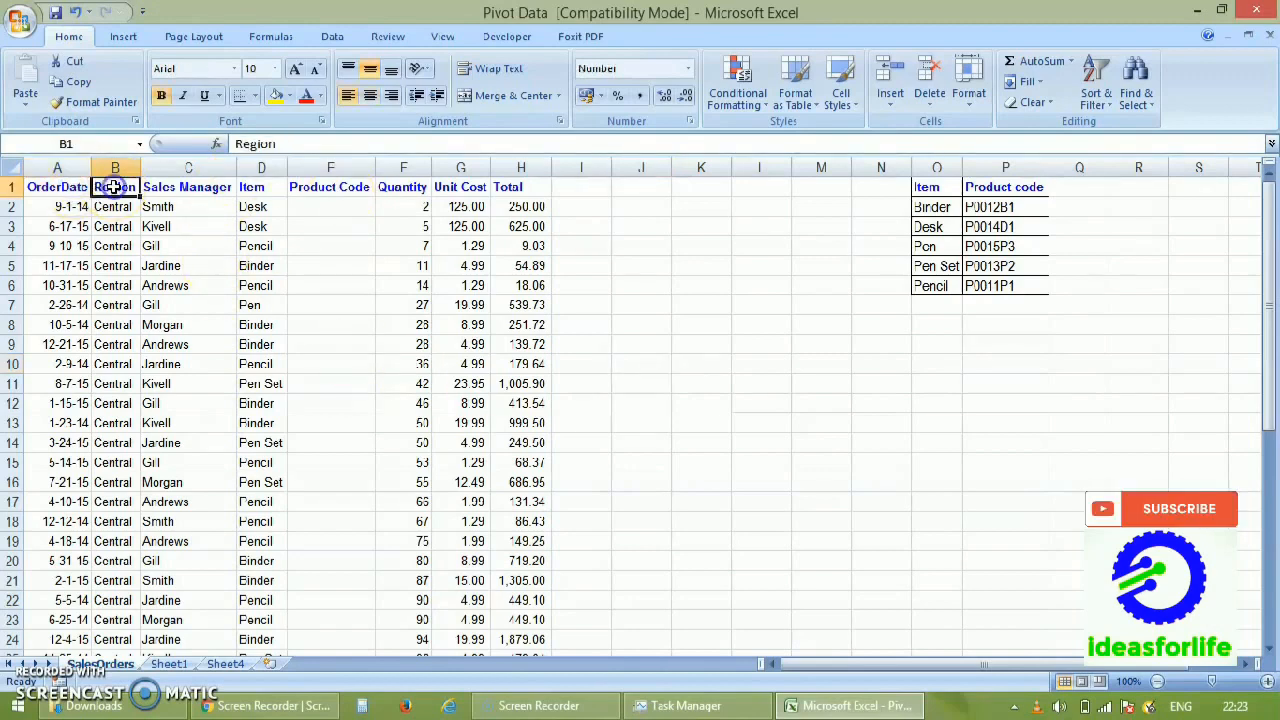
pyautogui.click(190, 190)
pyautogui.click(242, 187)
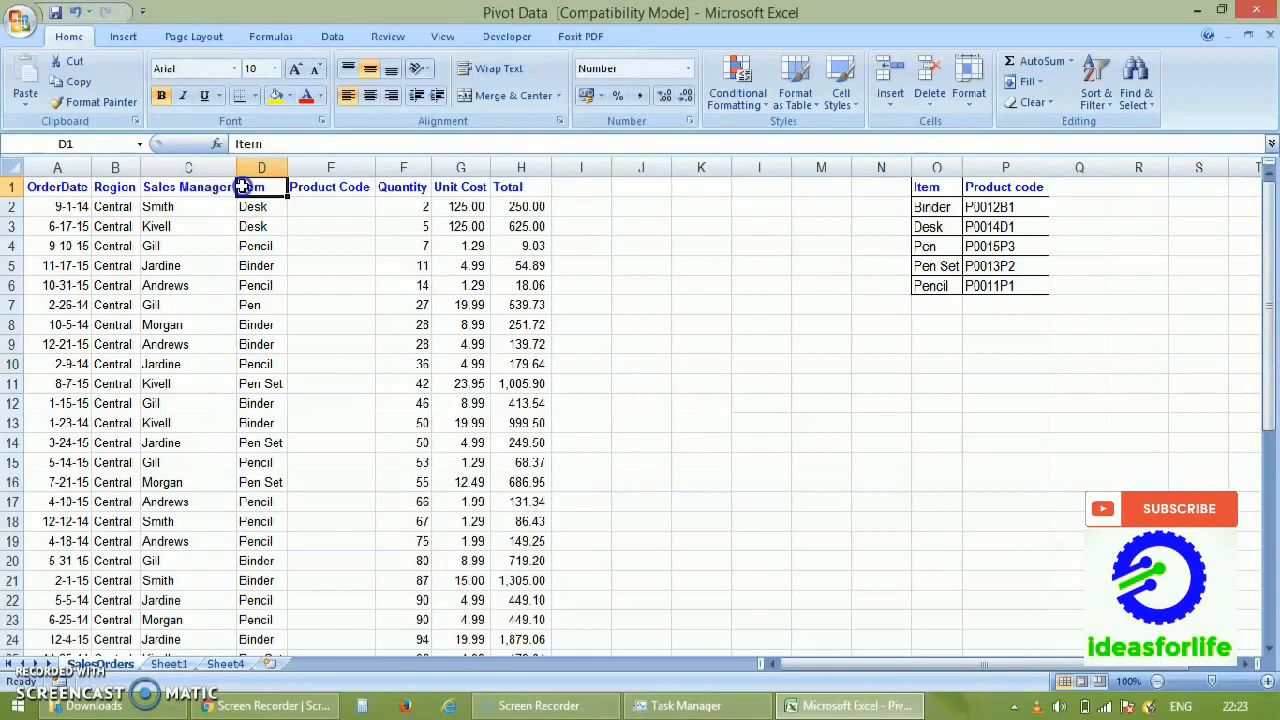
pyautogui.click(310, 186)
pyautogui.click(331, 167)
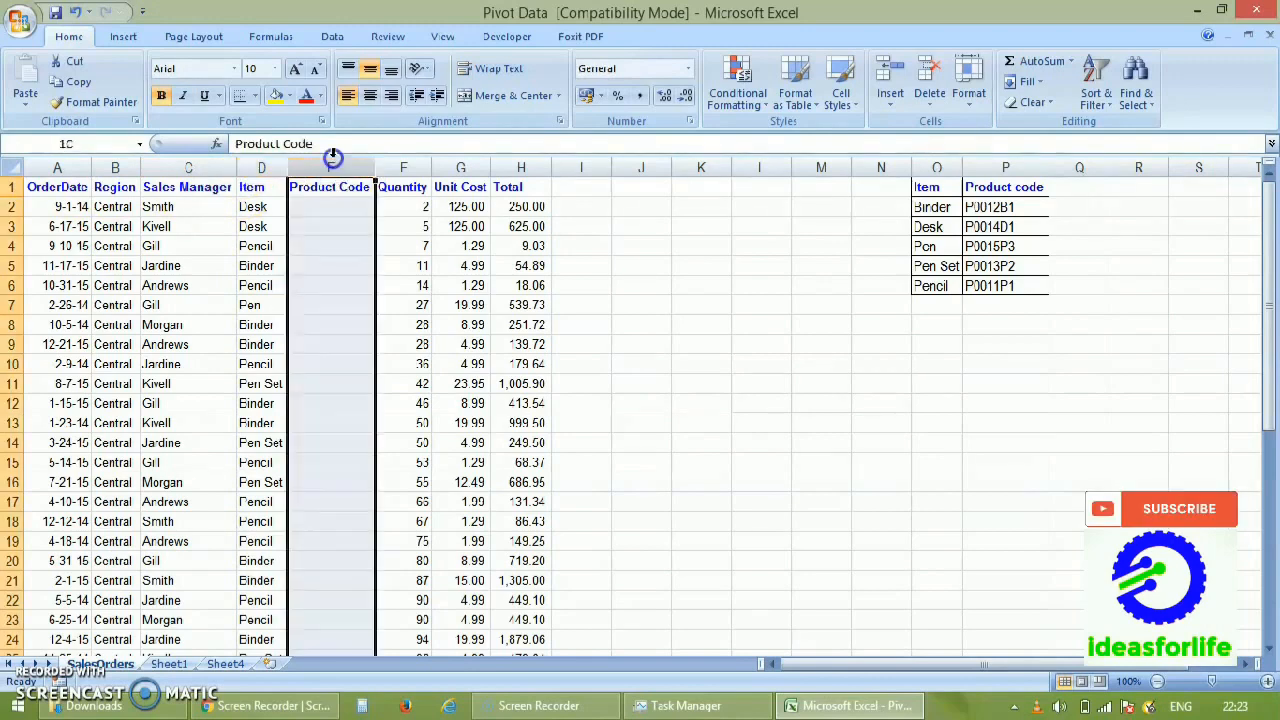
pyautogui.click(297, 240)
pyautogui.click(258, 207)
pyautogui.click(298, 208)
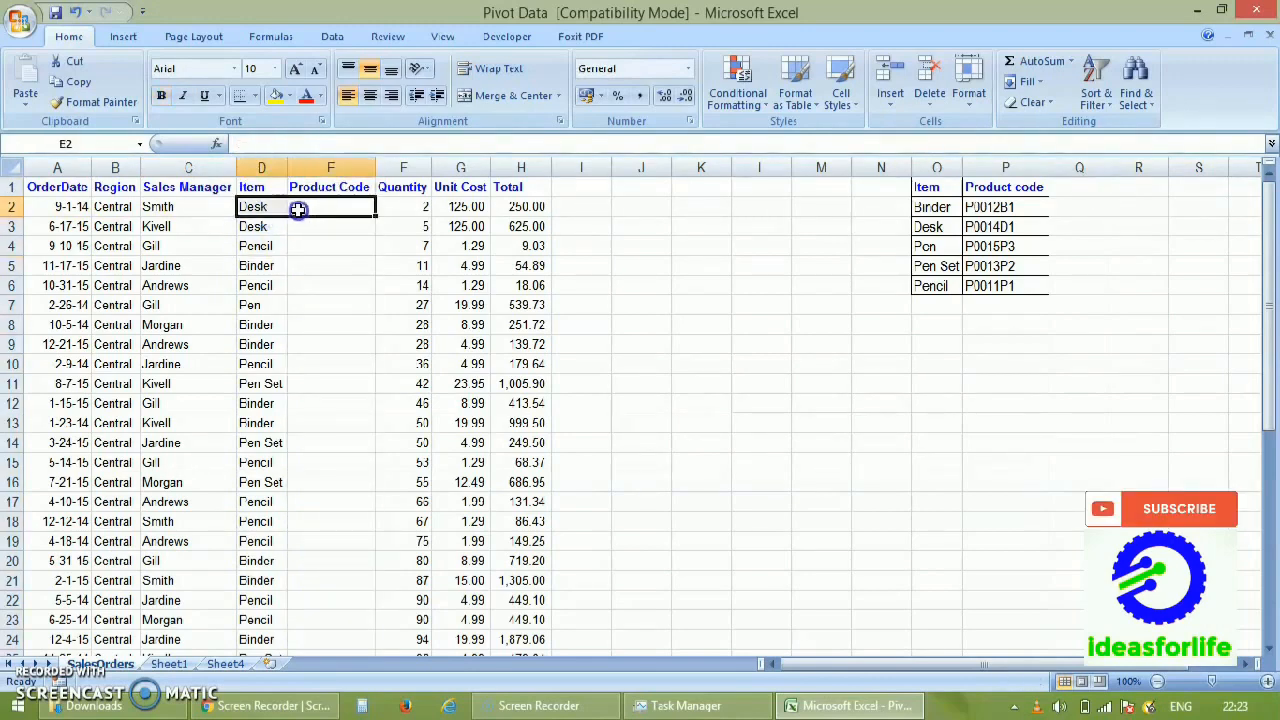
pyautogui.moveTo(298, 210); pyautogui.dragTo(272, 225)
pyautogui.moveTo(266, 224); pyautogui.dragTo(281, 263)
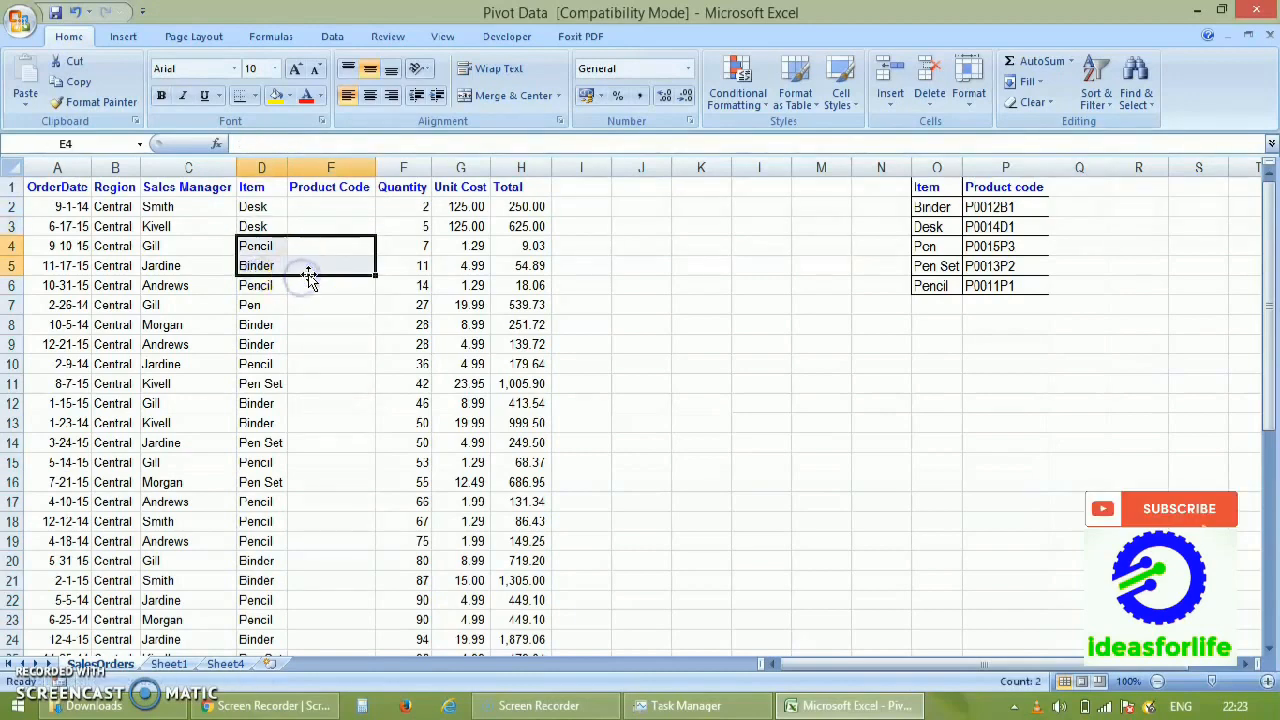
pyautogui.click(309, 268)
pyautogui.click(252, 291)
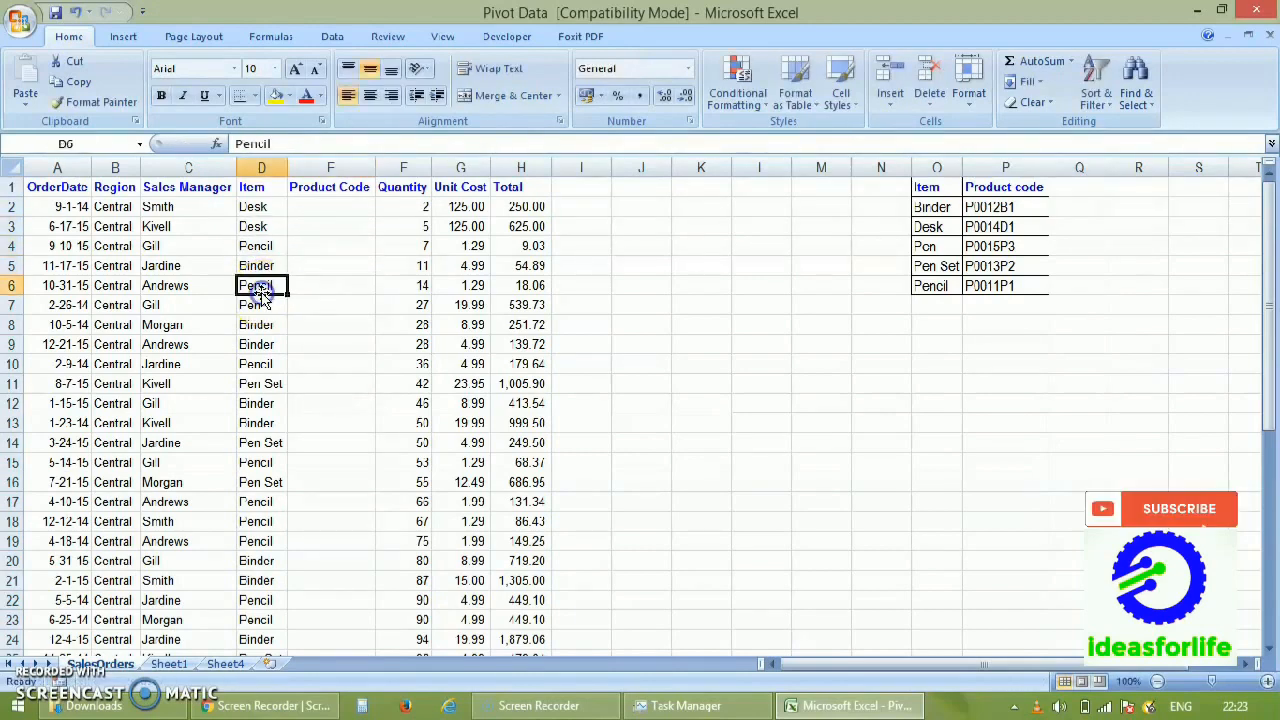
pyautogui.click(333, 286)
pyautogui.click(351, 164)
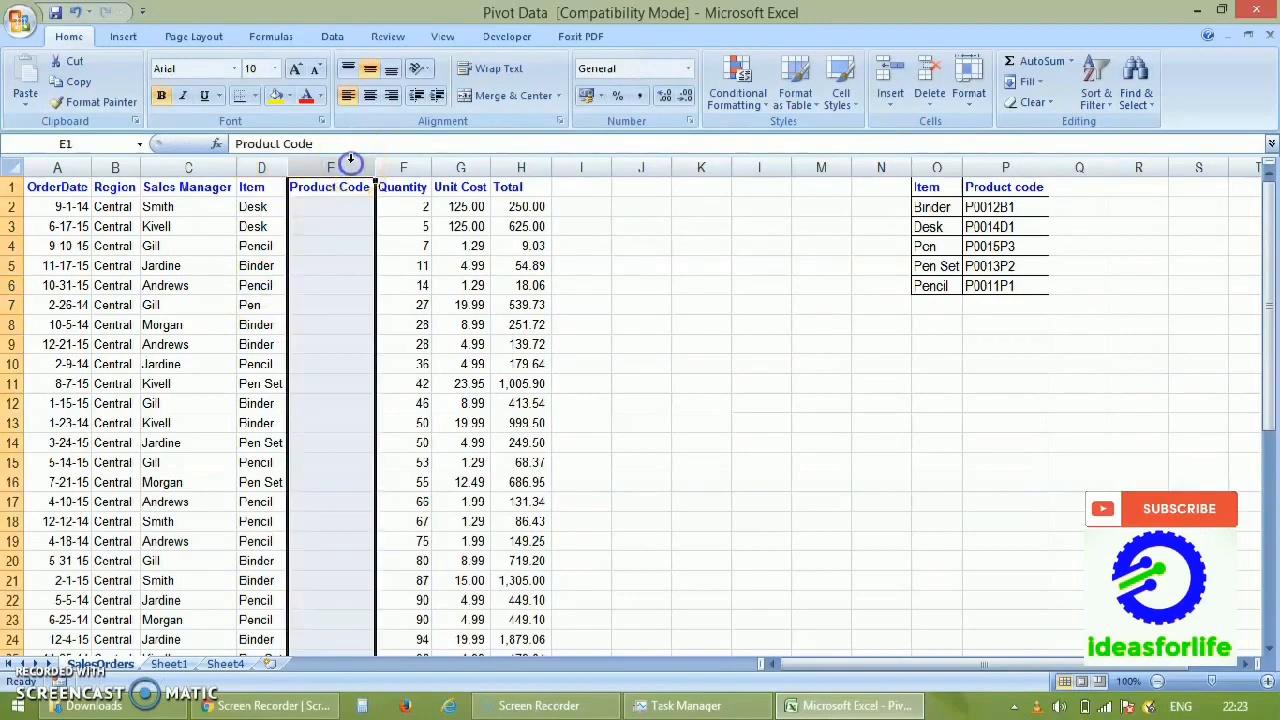
# - Compare the Item and Product code reference table in columns O and P with the order table's Item and Product Code columns
pyautogui.click(993, 165)
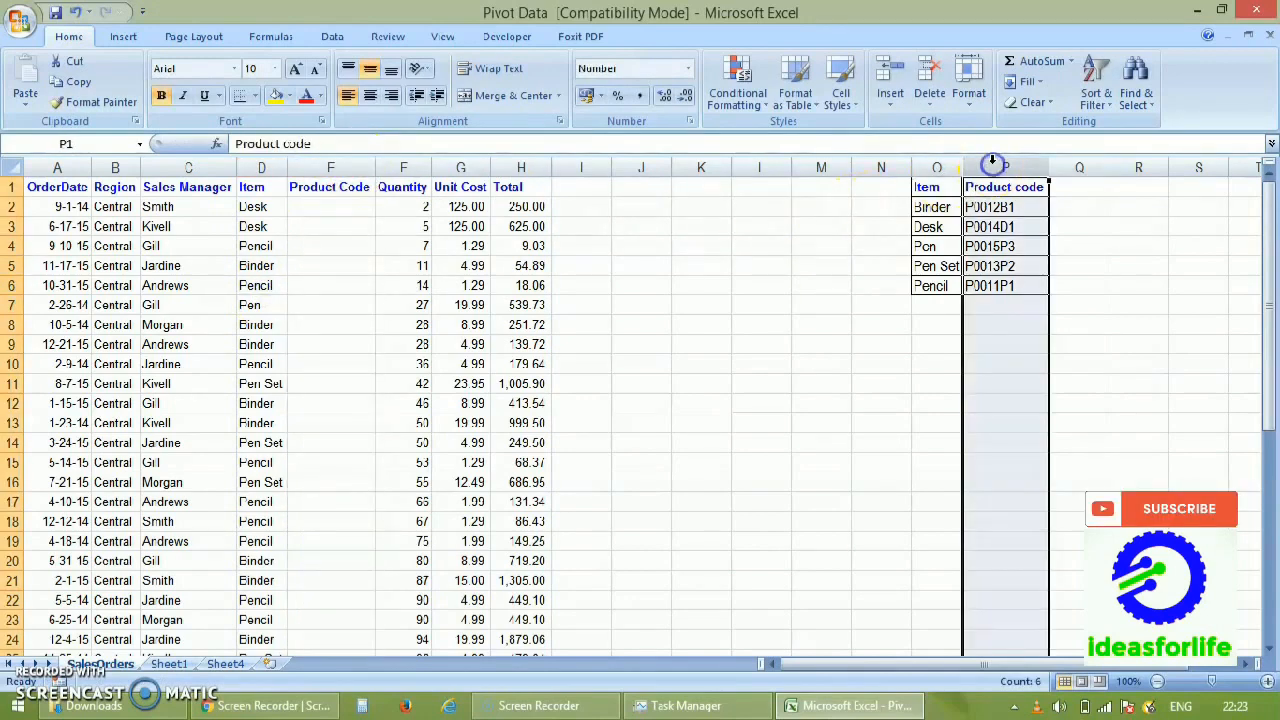
pyautogui.click(933, 167)
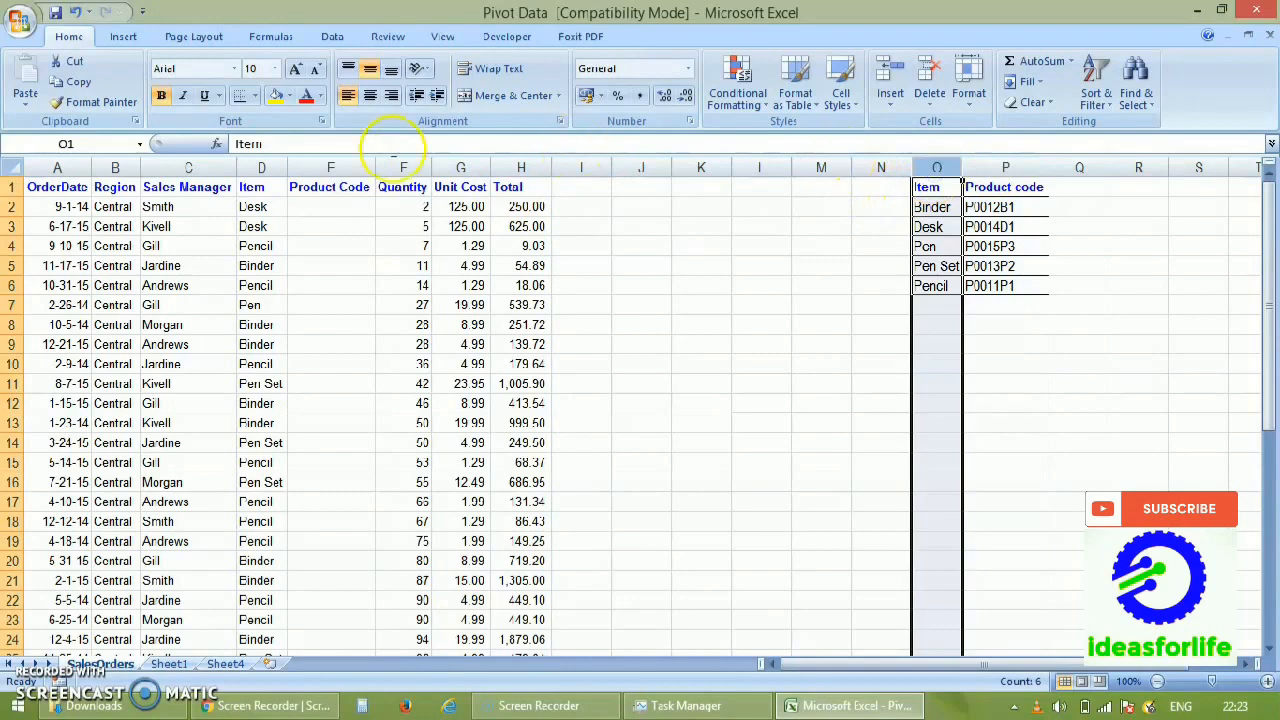
pyautogui.click(262, 166)
pyautogui.click(328, 166)
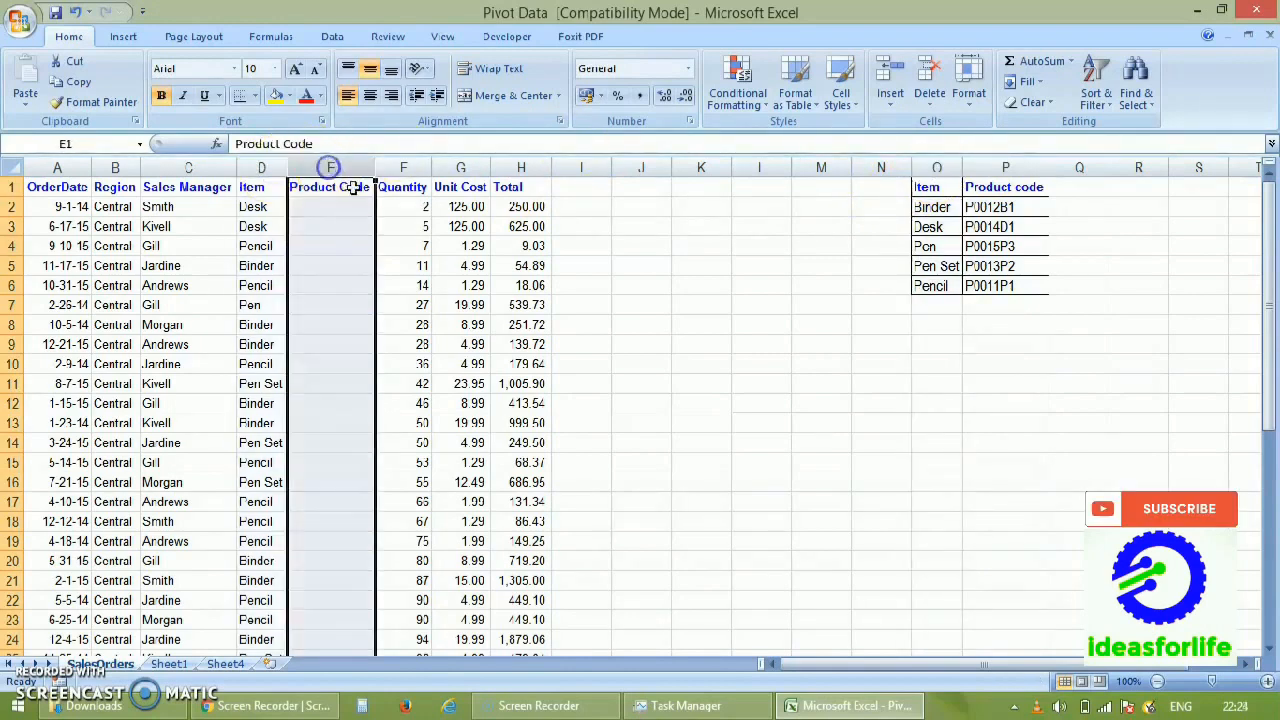
pyautogui.click(386, 208)
pyautogui.click(514, 206)
pyautogui.click(507, 285)
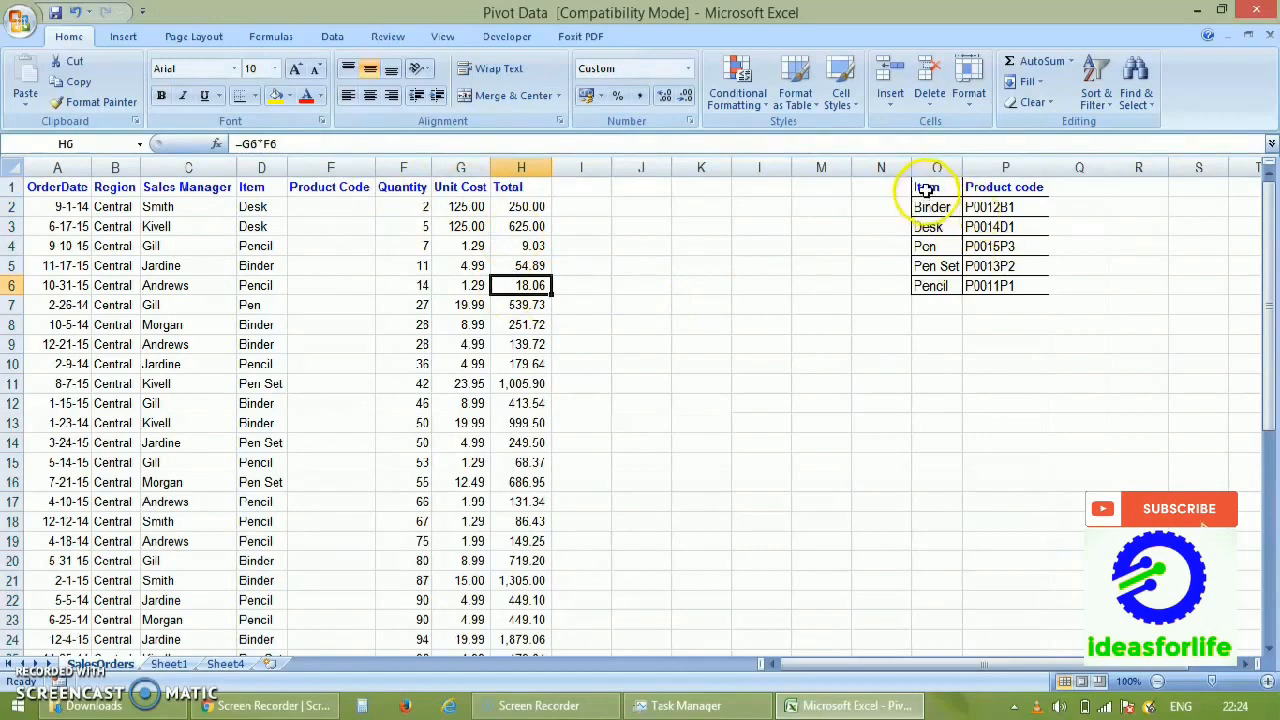
pyautogui.moveTo(926, 190); pyautogui.dragTo(988, 284)
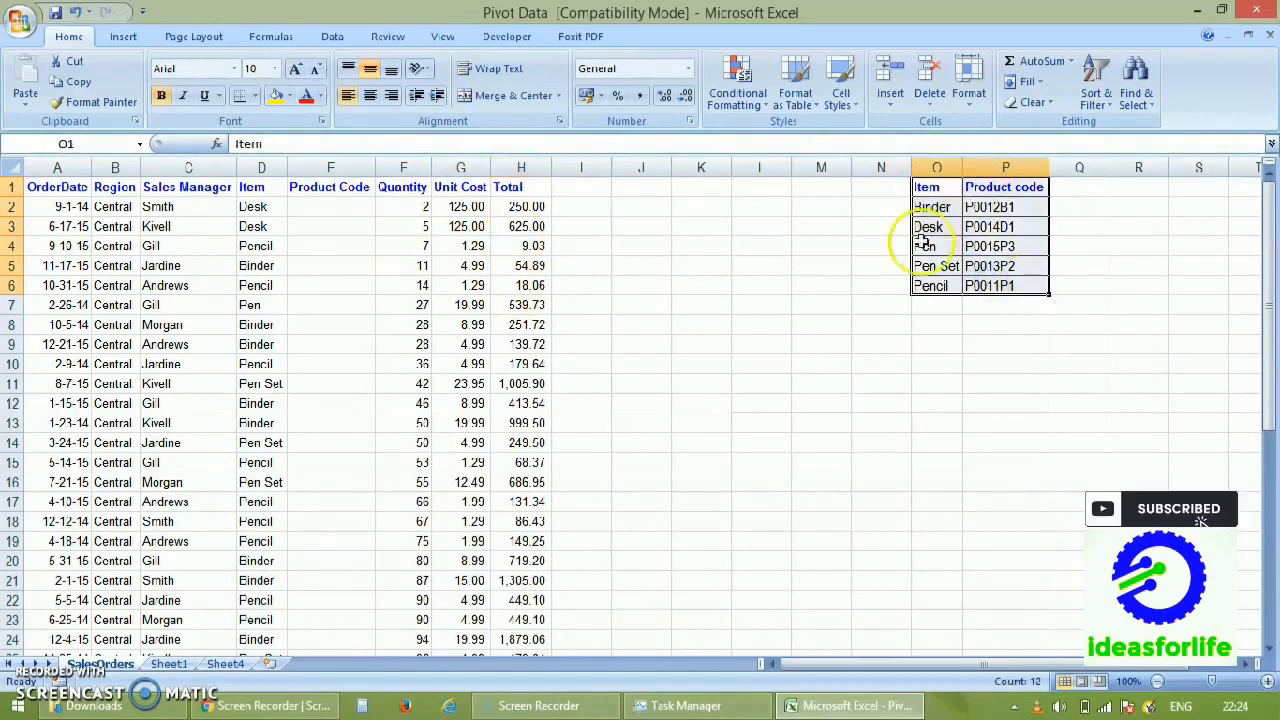
pyautogui.click(924, 188)
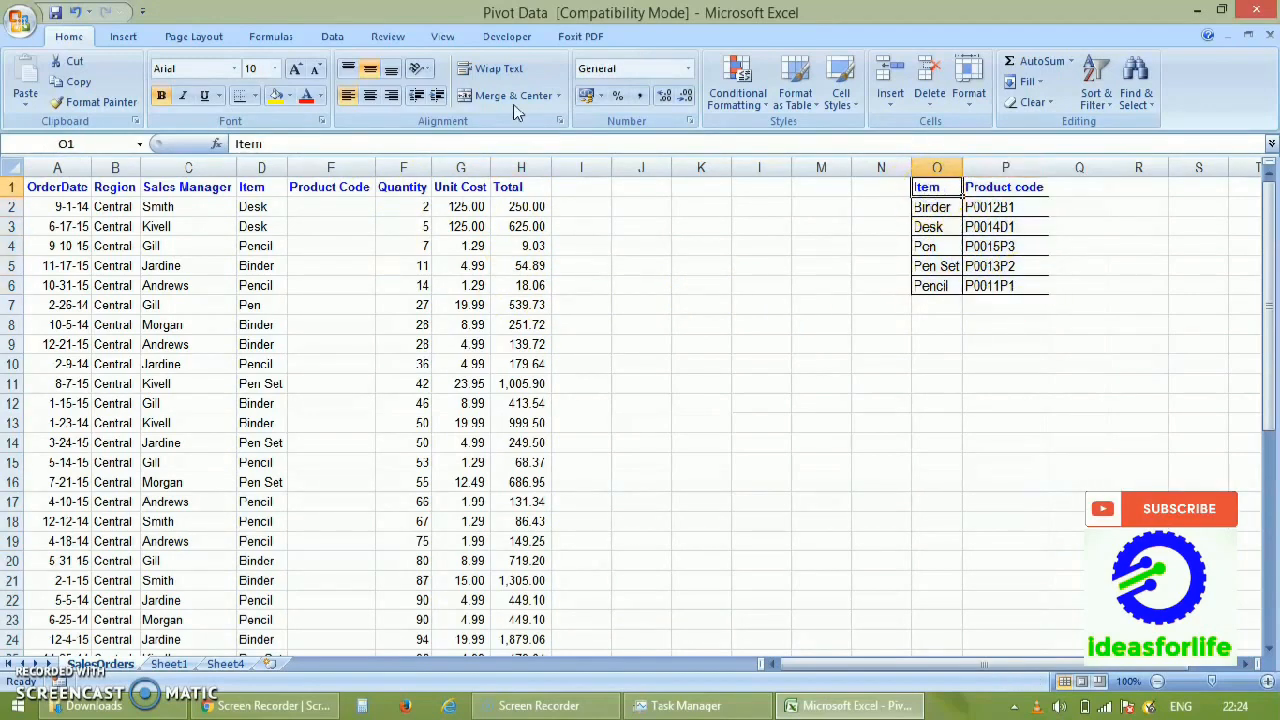
pyautogui.click(352, 228)
pyautogui.click(259, 166)
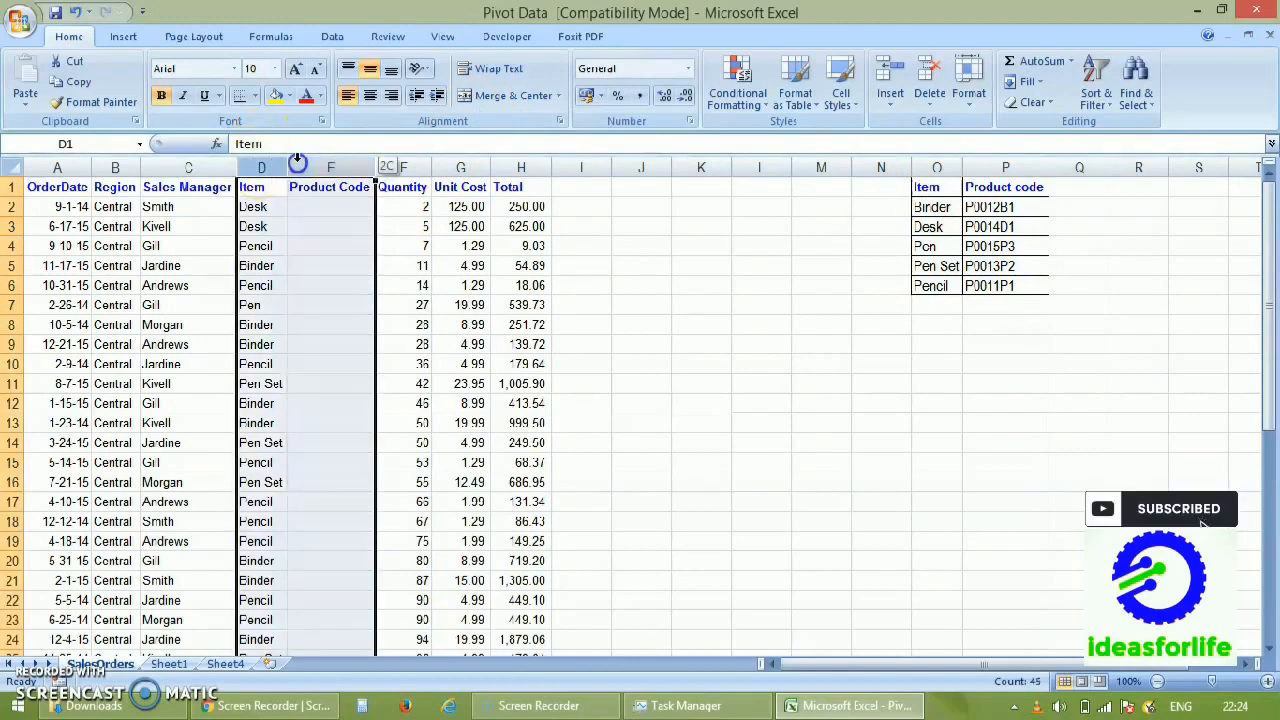
pyautogui.click(329, 206)
pyautogui.click(562, 284)
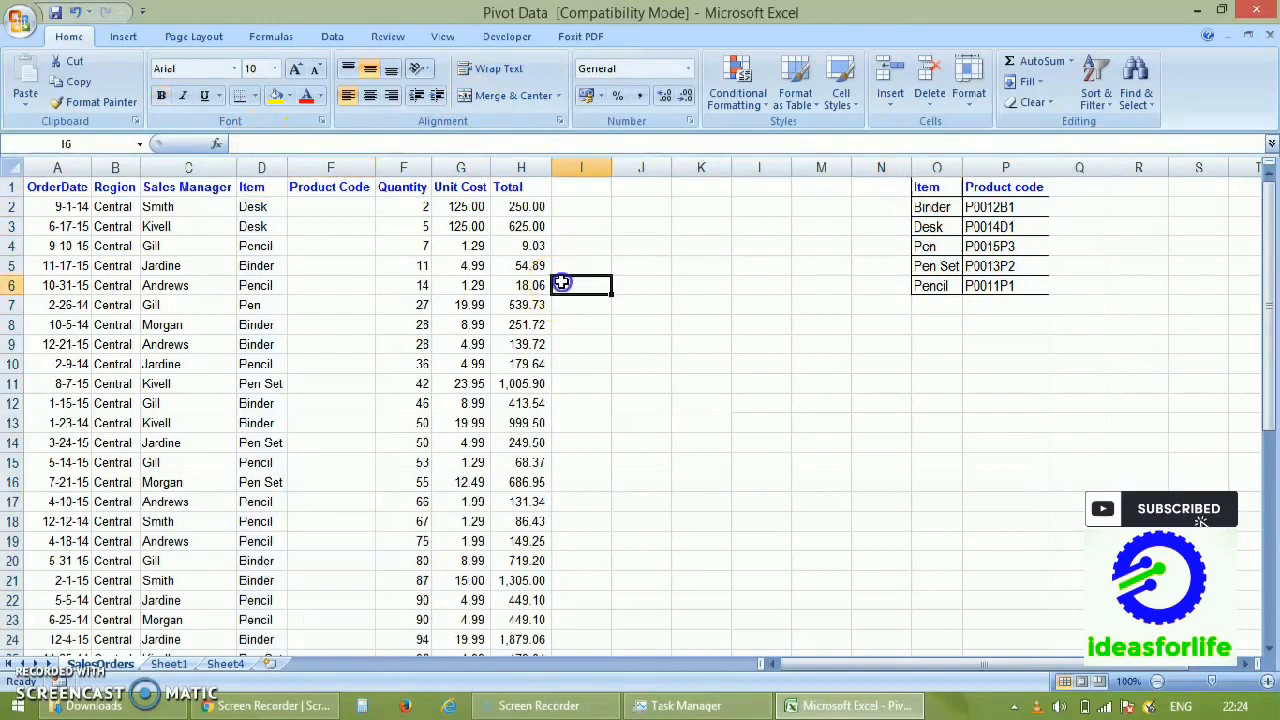
pyautogui.click(665, 323)
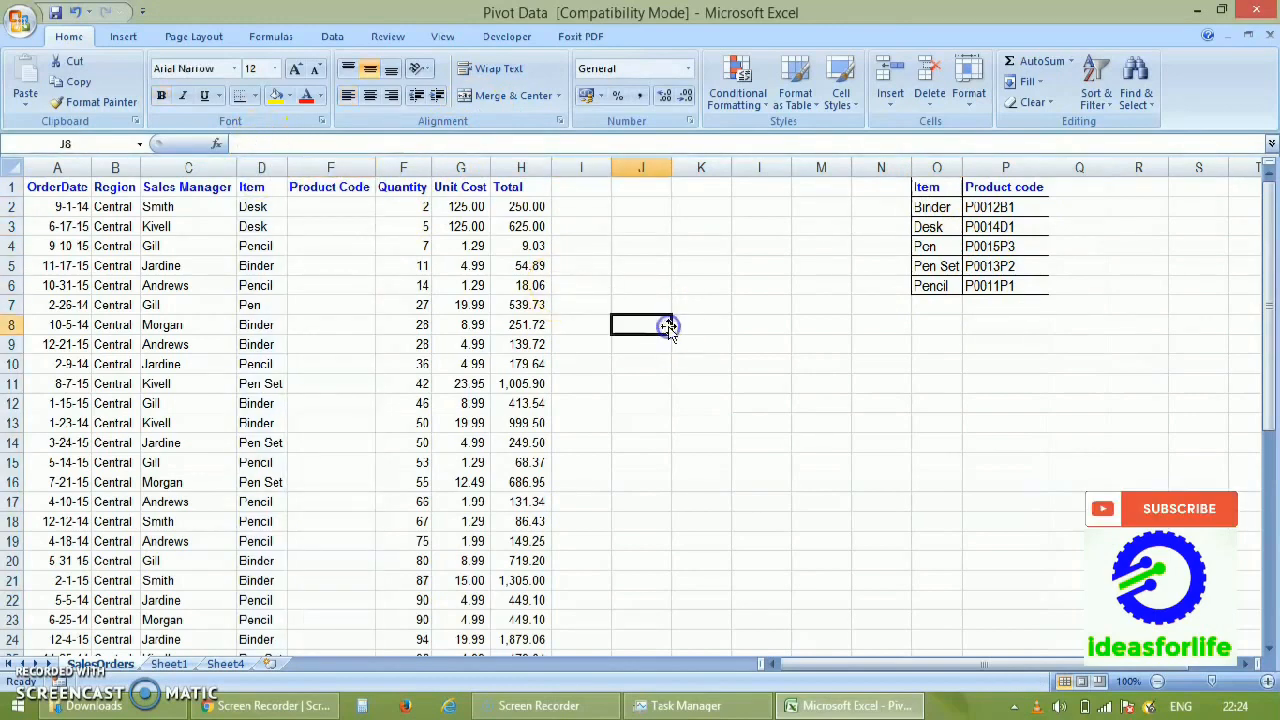
pyautogui.click(217, 146)
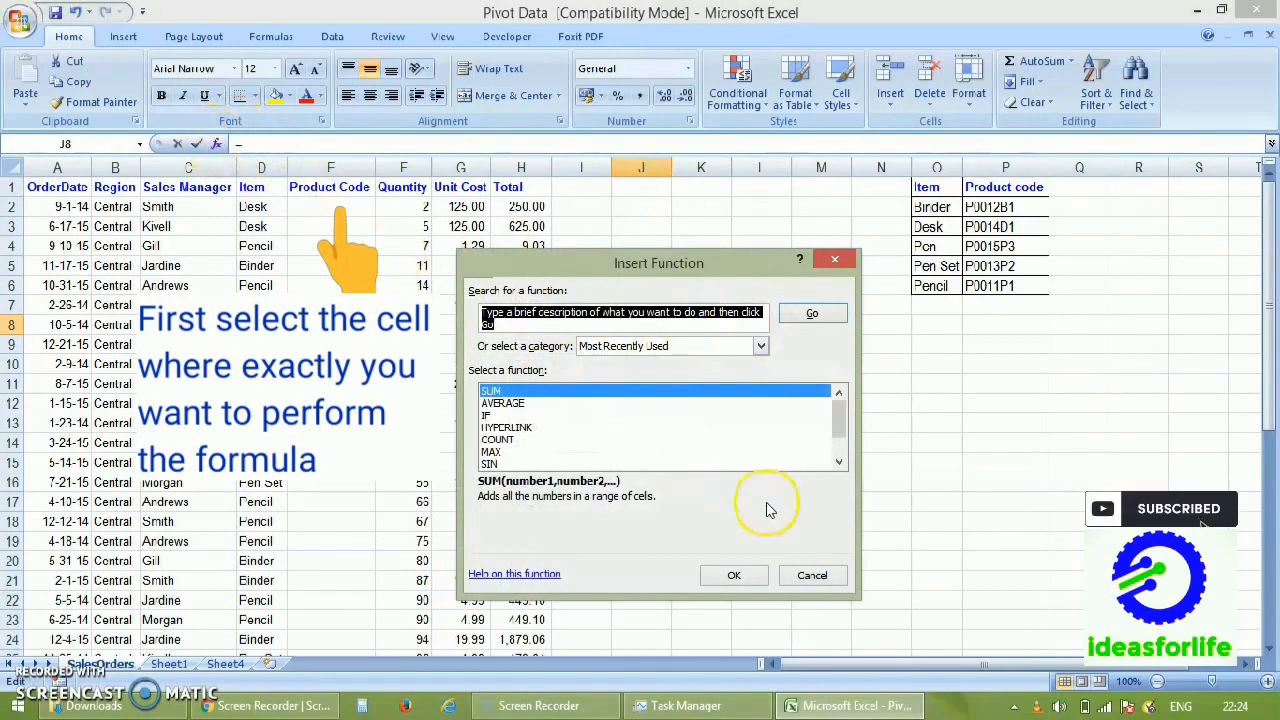
pyautogui.click(810, 578)
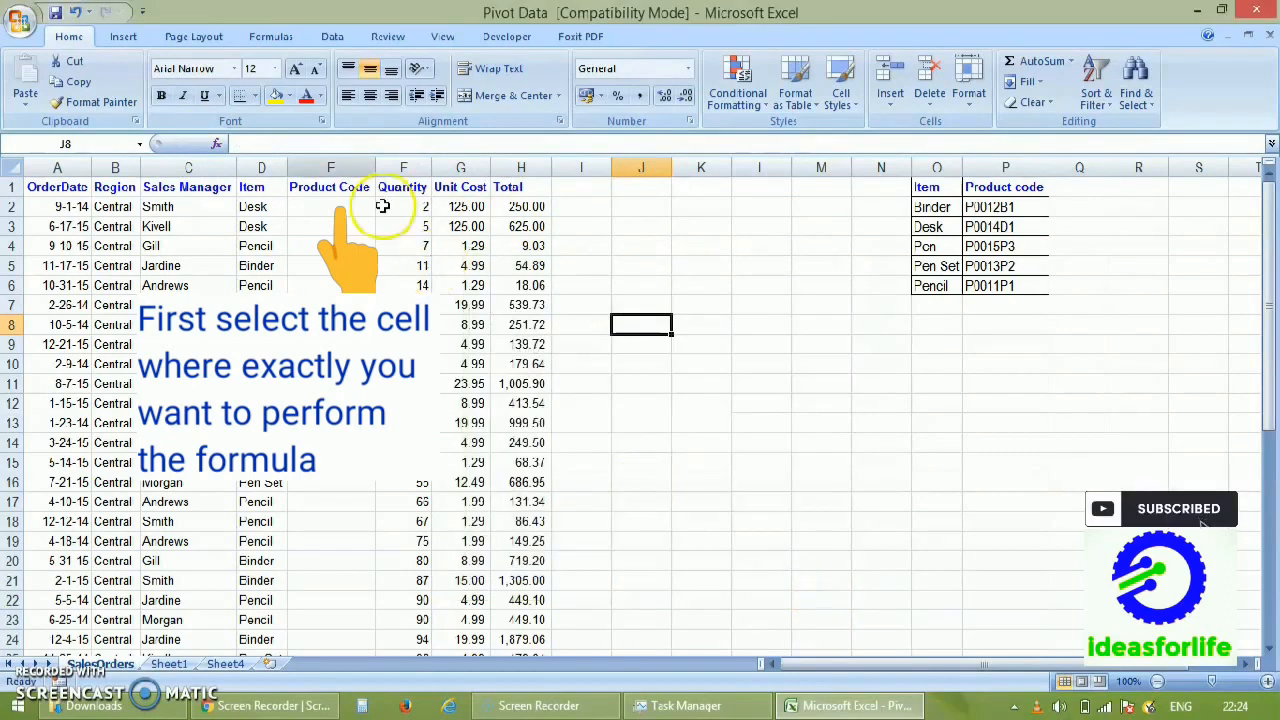
pyautogui.click(271, 37)
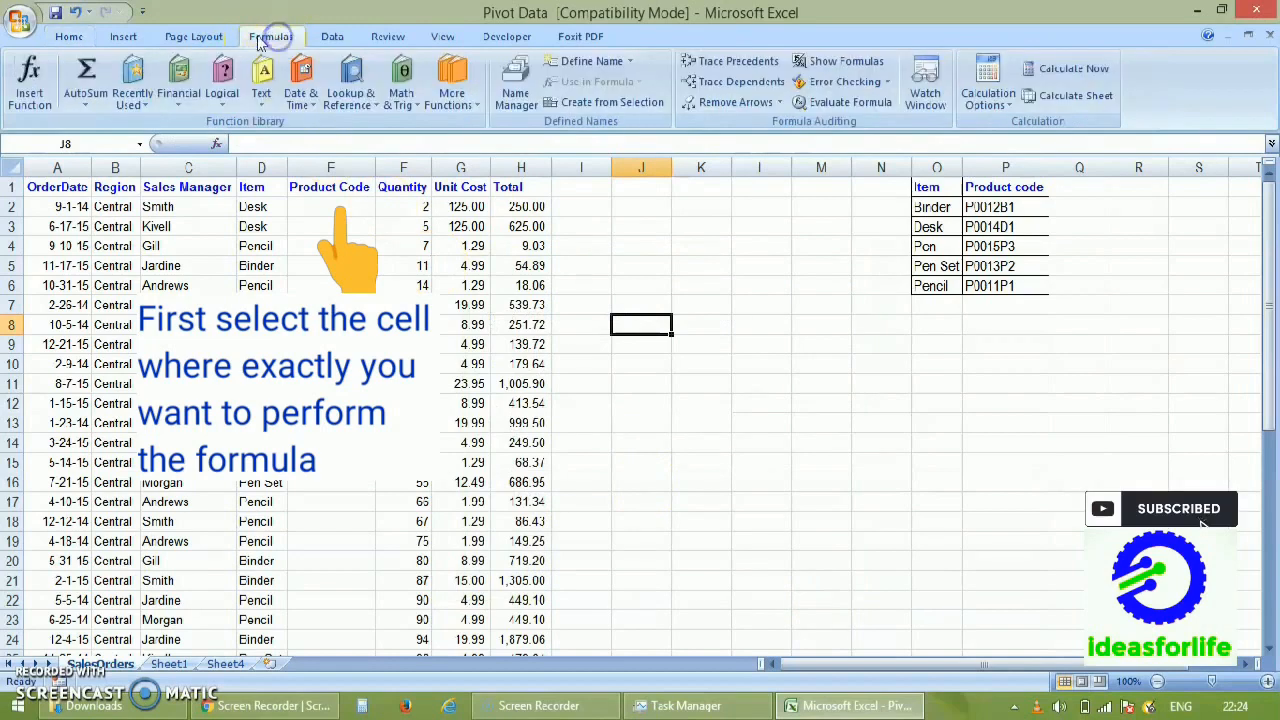
pyautogui.click(29, 80)
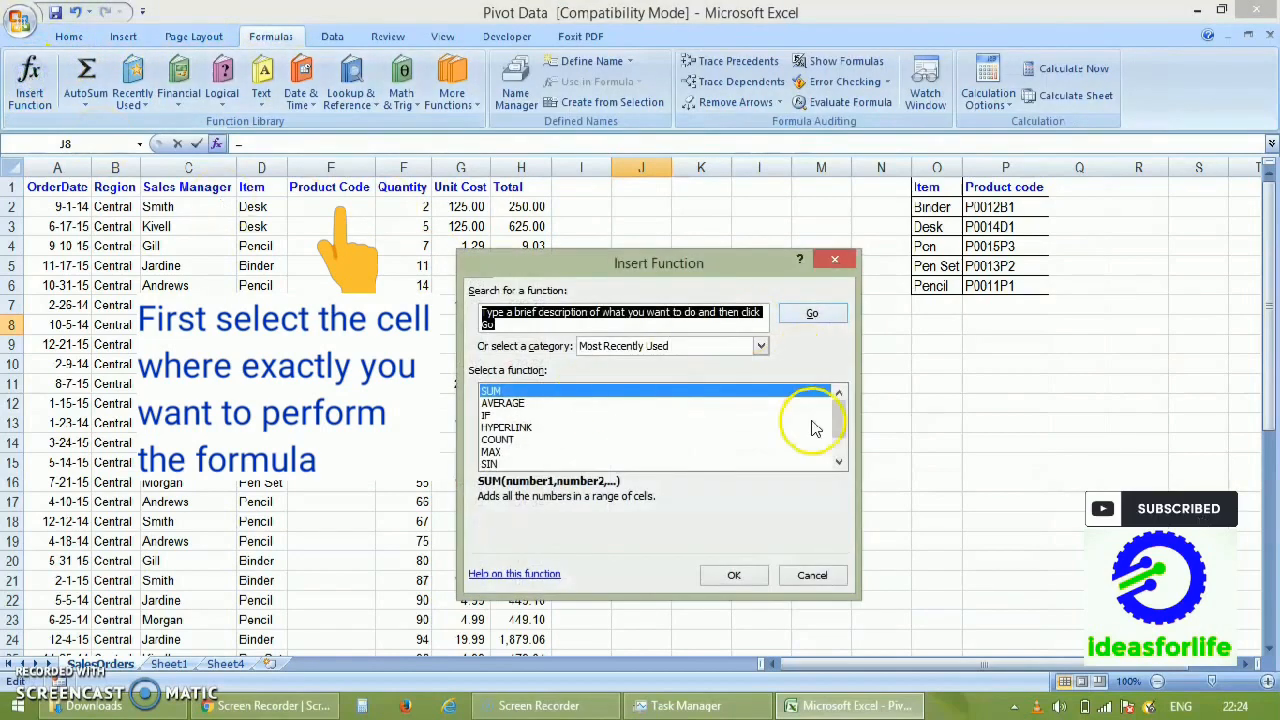
pyautogui.click(811, 576)
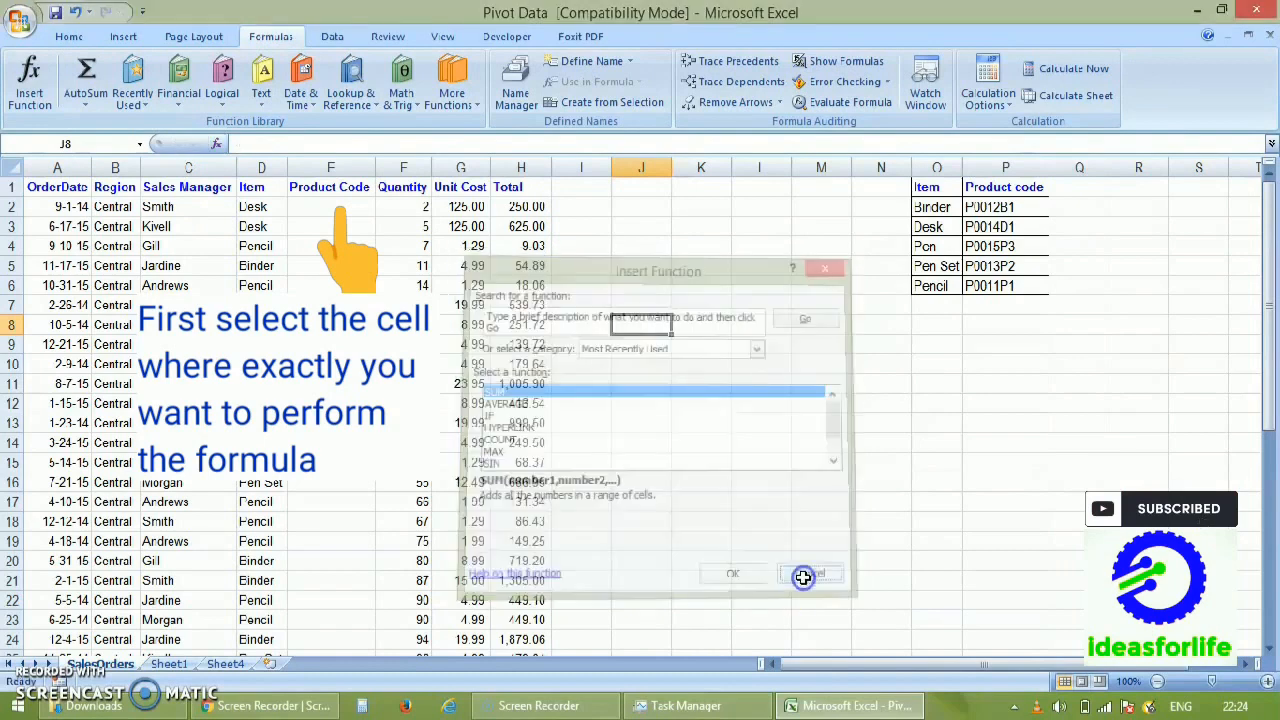
# - Search the function list for vlookup and insert the VLOOKUP function into cell E2 of the Product Code column
pyautogui.click(323, 204)
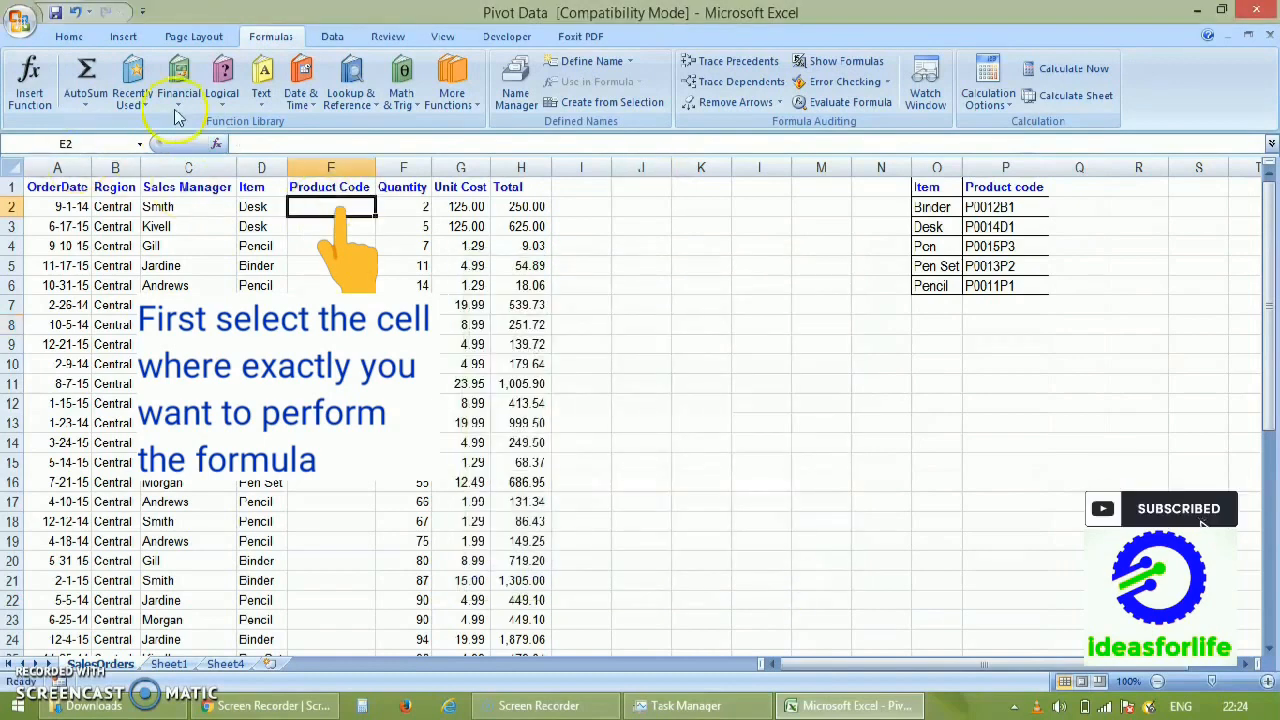
pyautogui.click(68, 37)
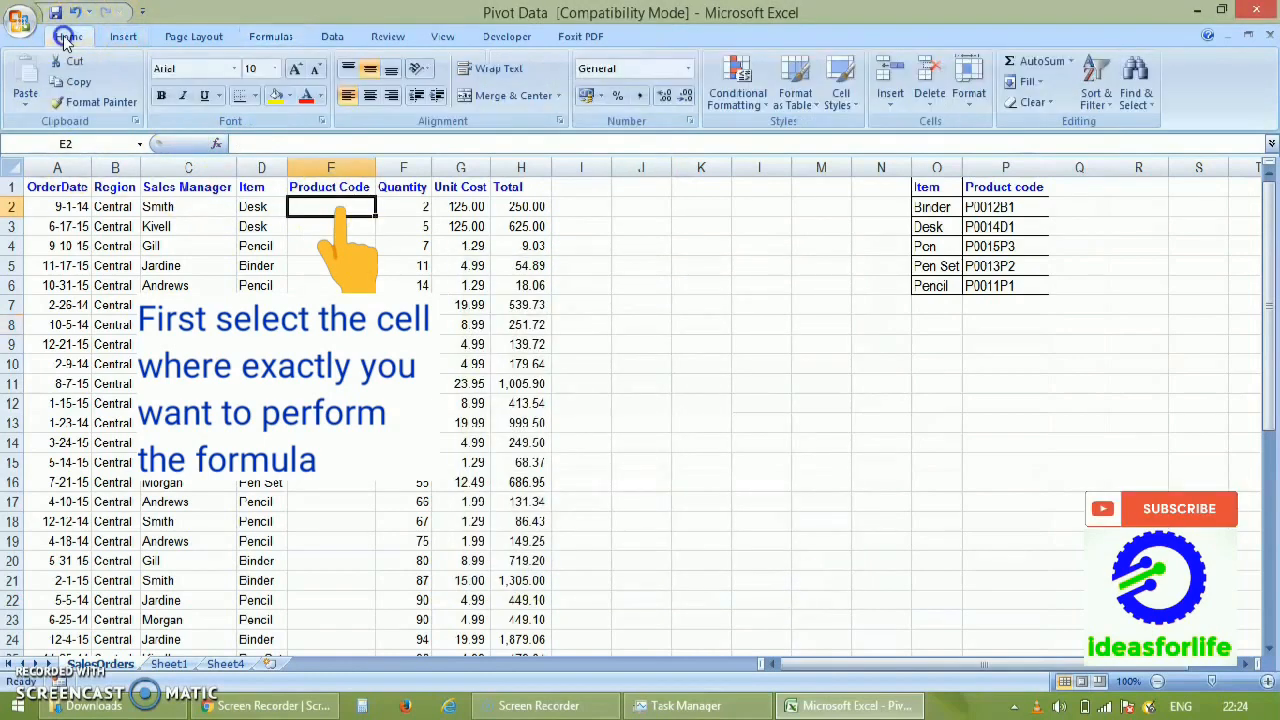
pyautogui.click(220, 145)
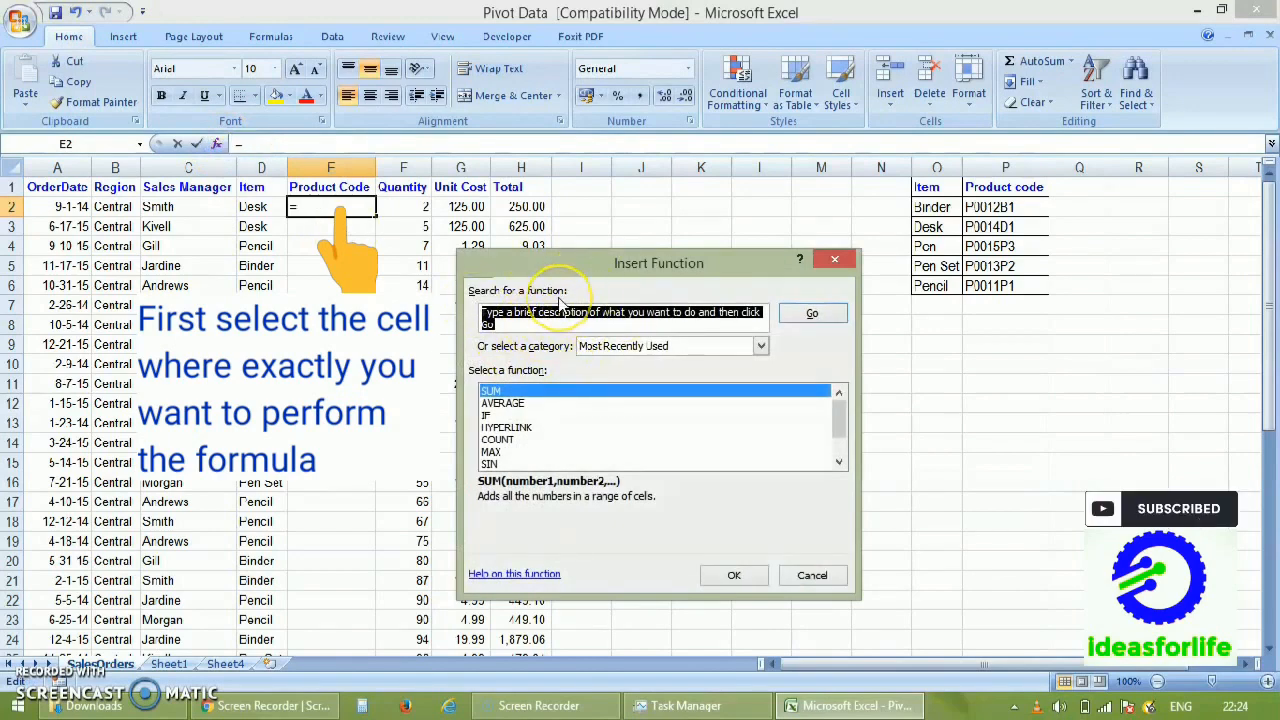
pyautogui.write('v')
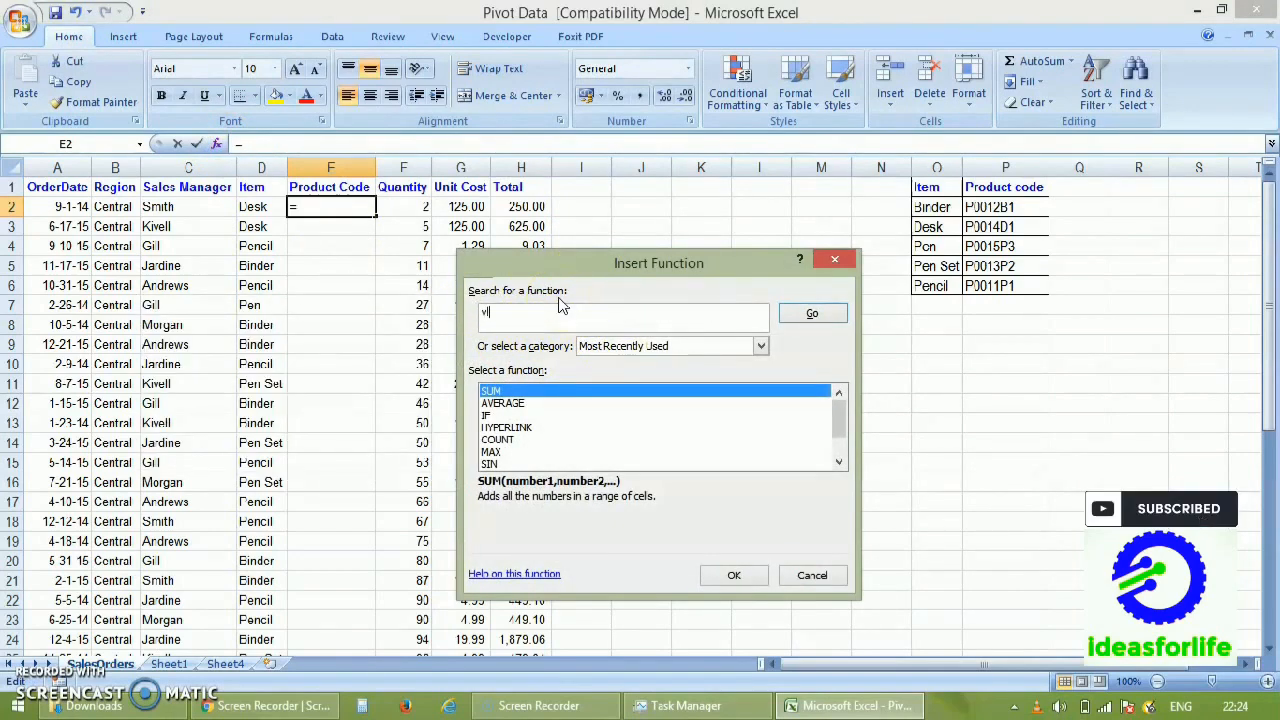
pyautogui.write('lookup')
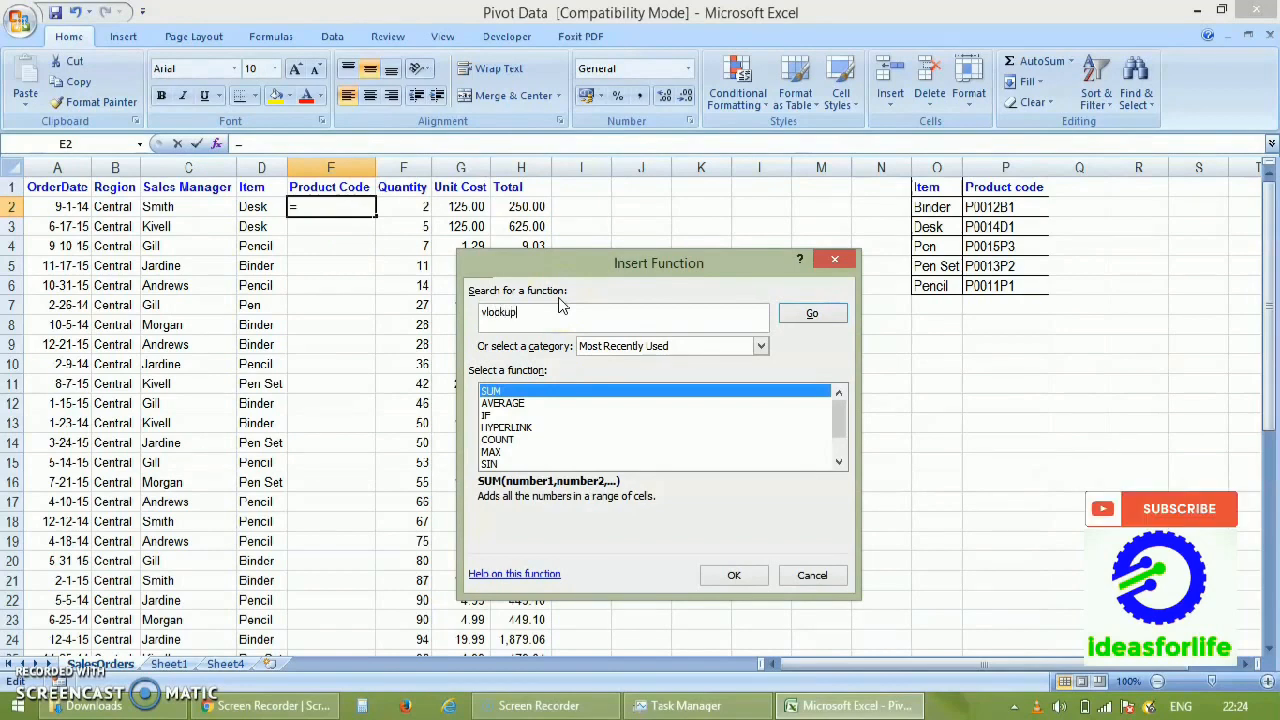
pyautogui.click(830, 316)
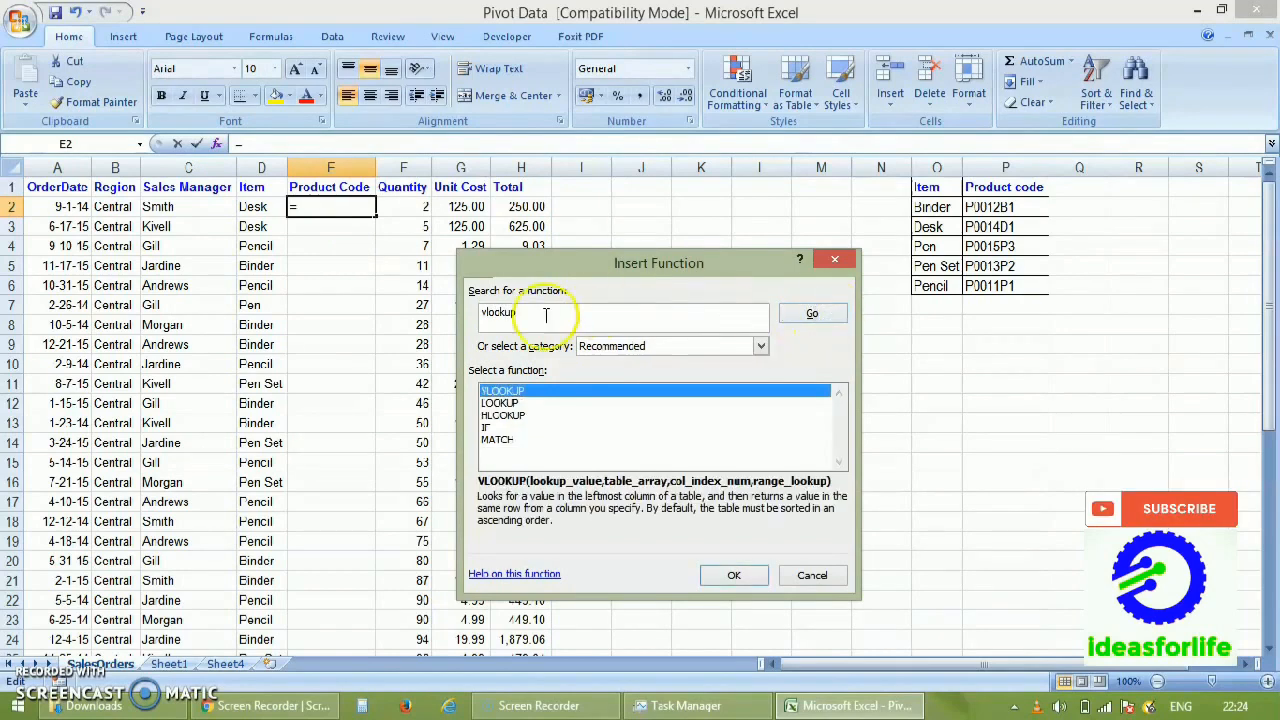
pyautogui.click(546, 392)
pyautogui.click(734, 575)
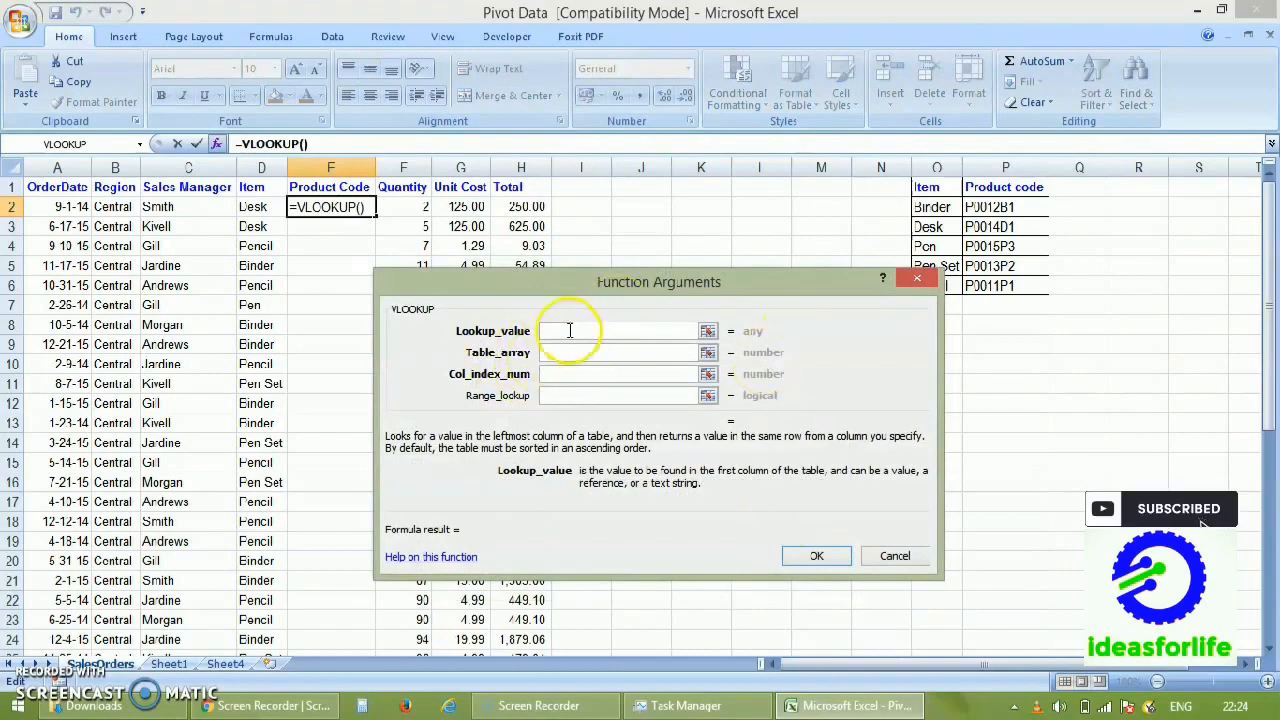
# - Set the VLOOKUP lookup value to D2 and its table array to columns O:P
pyautogui.click(260, 207)
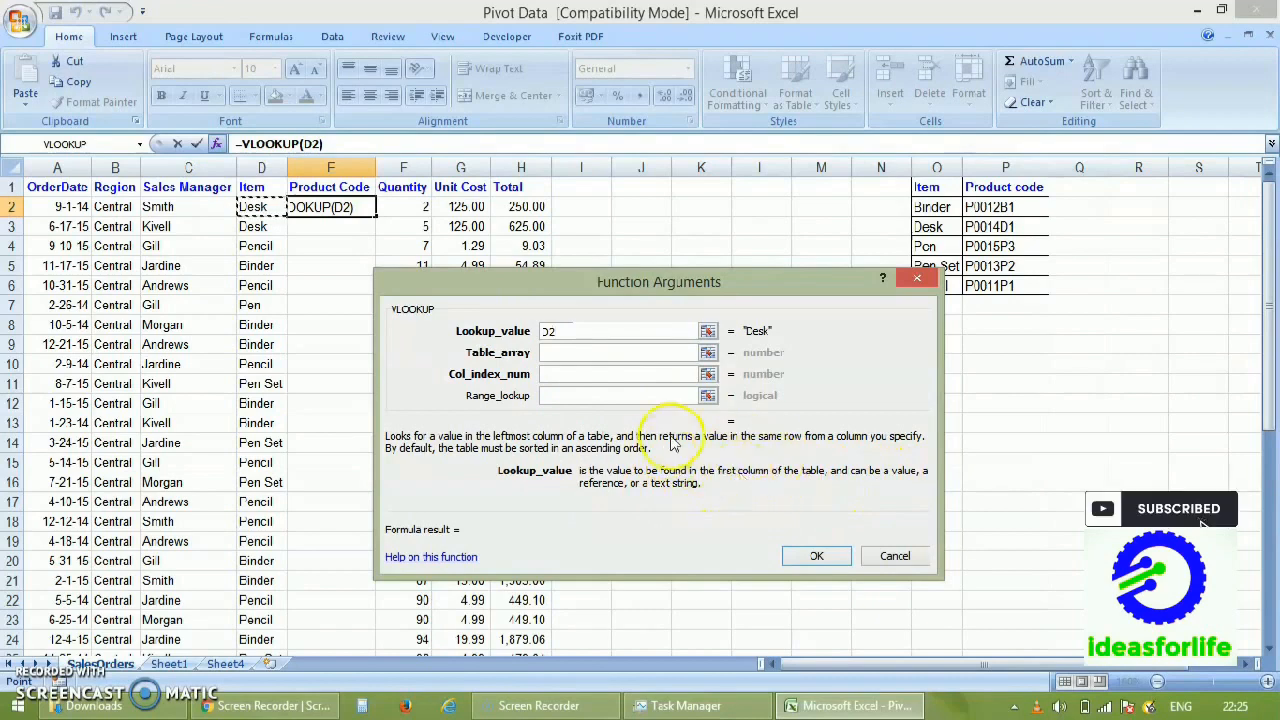
pyautogui.click(628, 353)
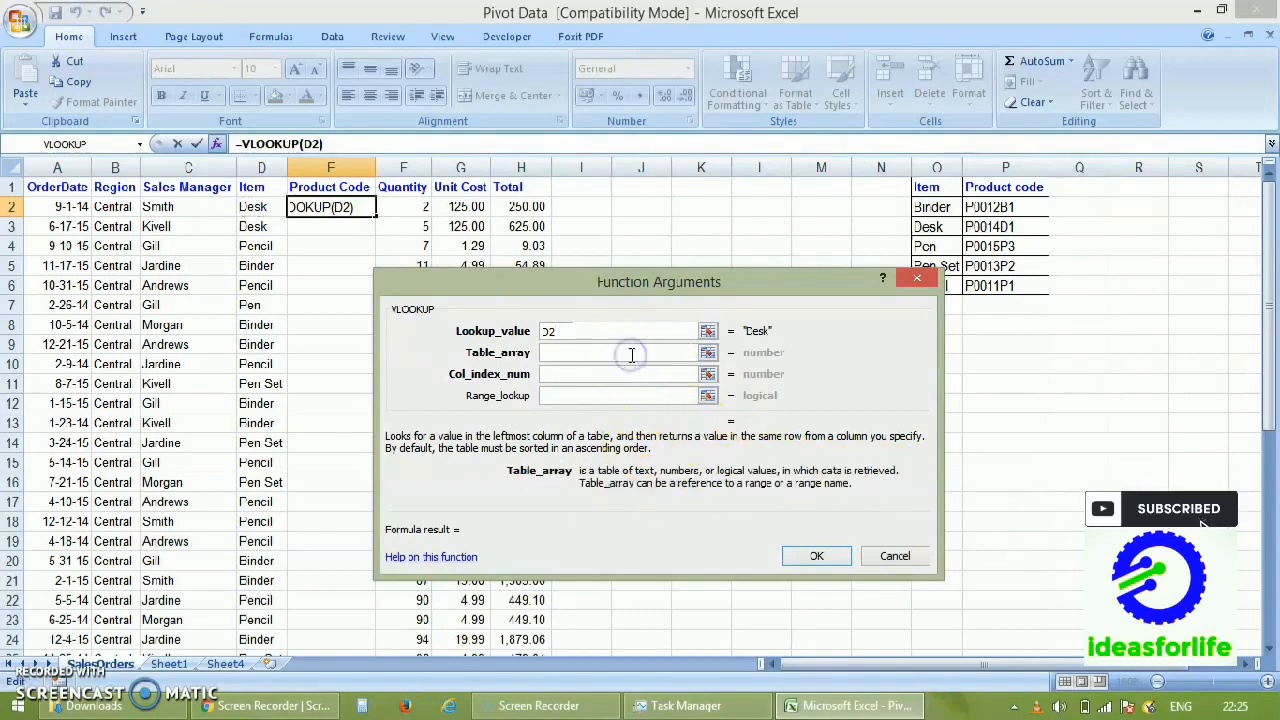
pyautogui.click(950, 168)
pyautogui.moveTo(950, 168); pyautogui.dragTo(971, 168)
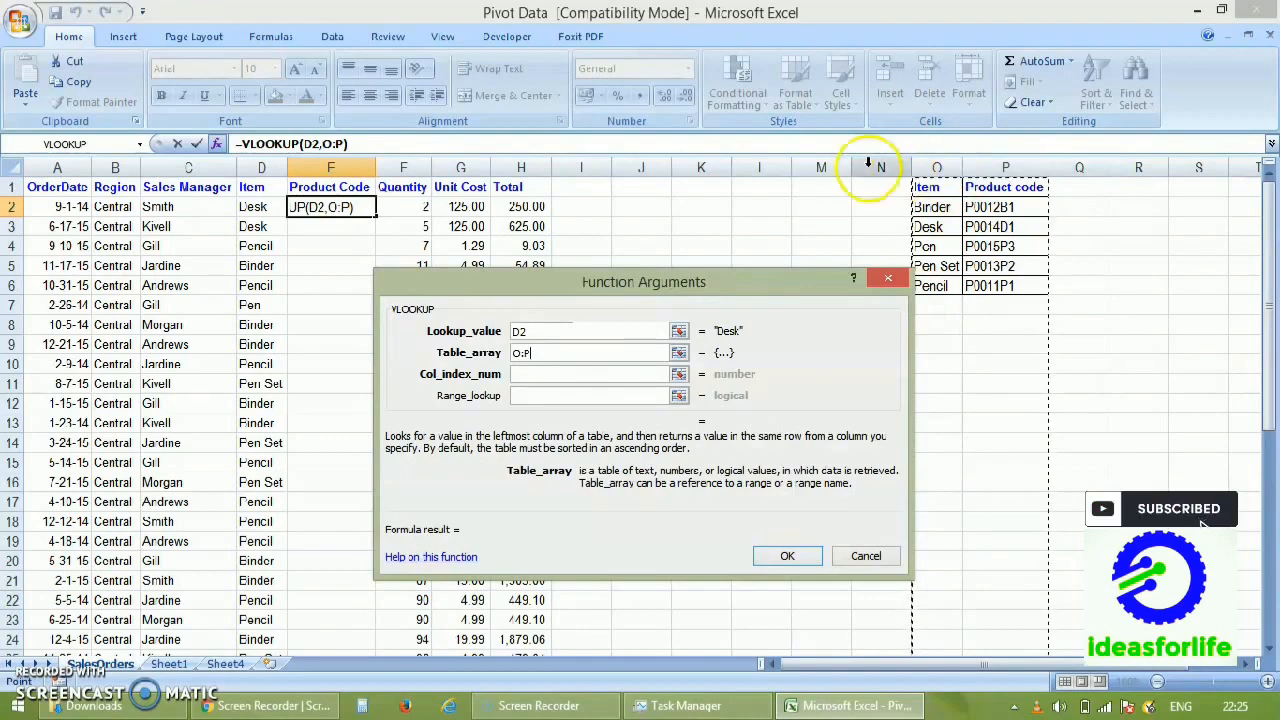
# - Complete the VLOOKUP in E2 with column index 2 and range lookup 1, and fill it down the Product Code column
pyautogui.click(554, 374)
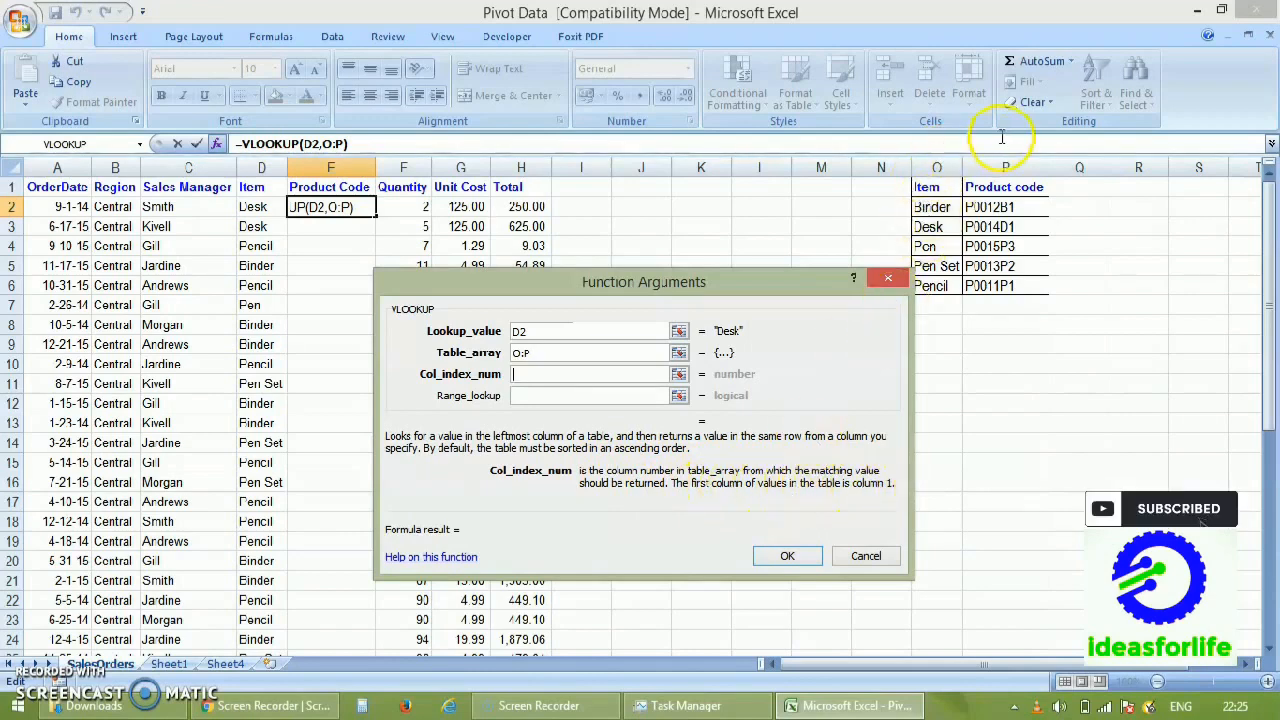
pyautogui.write('2')
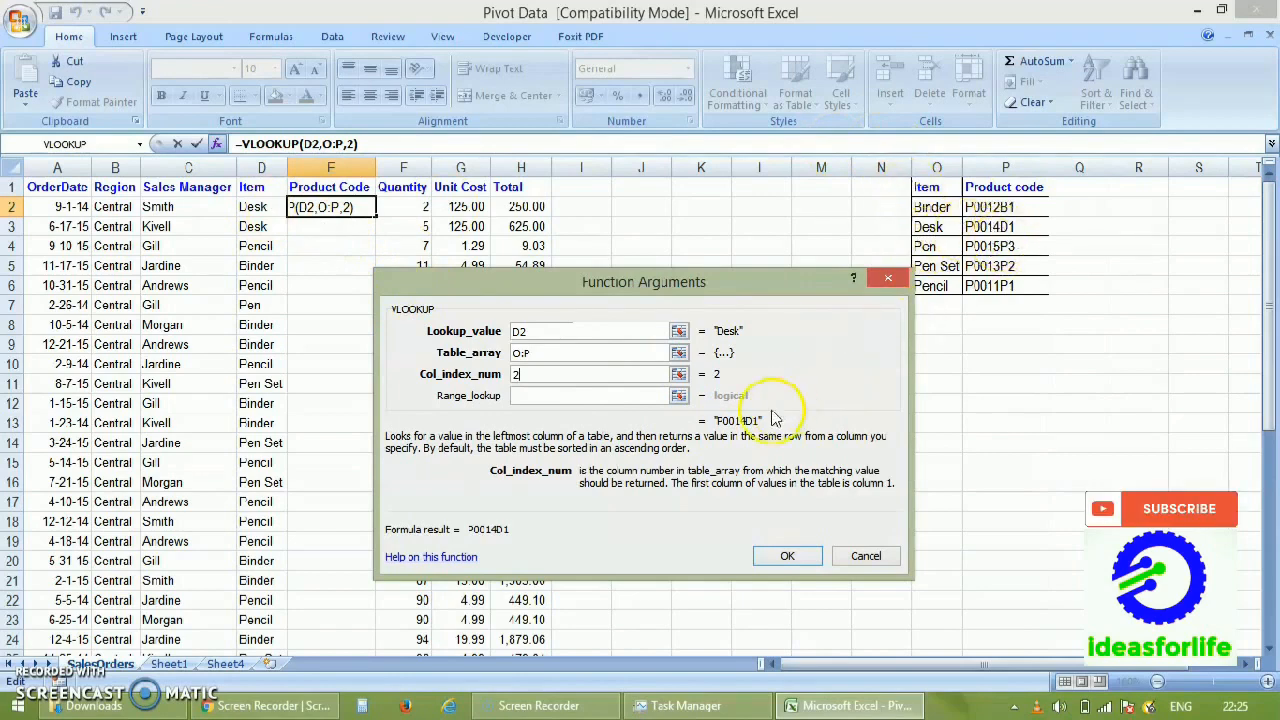
pyautogui.click(562, 396)
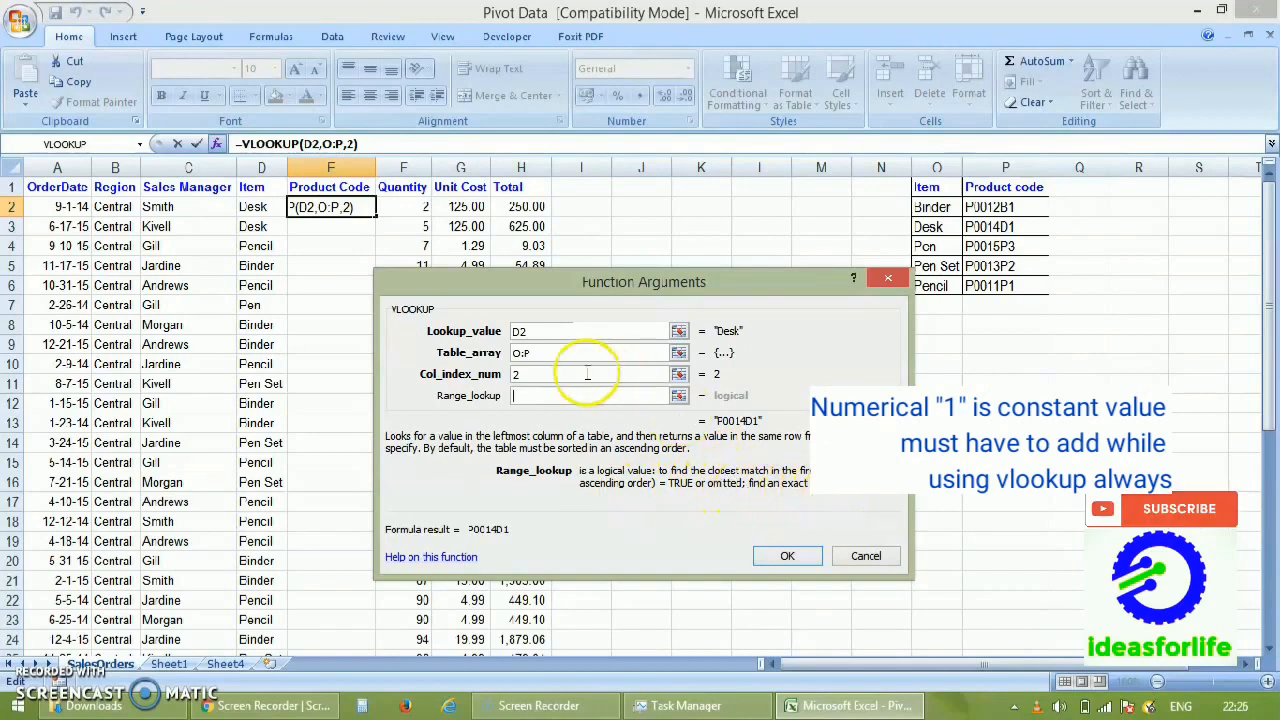
pyautogui.write('1')
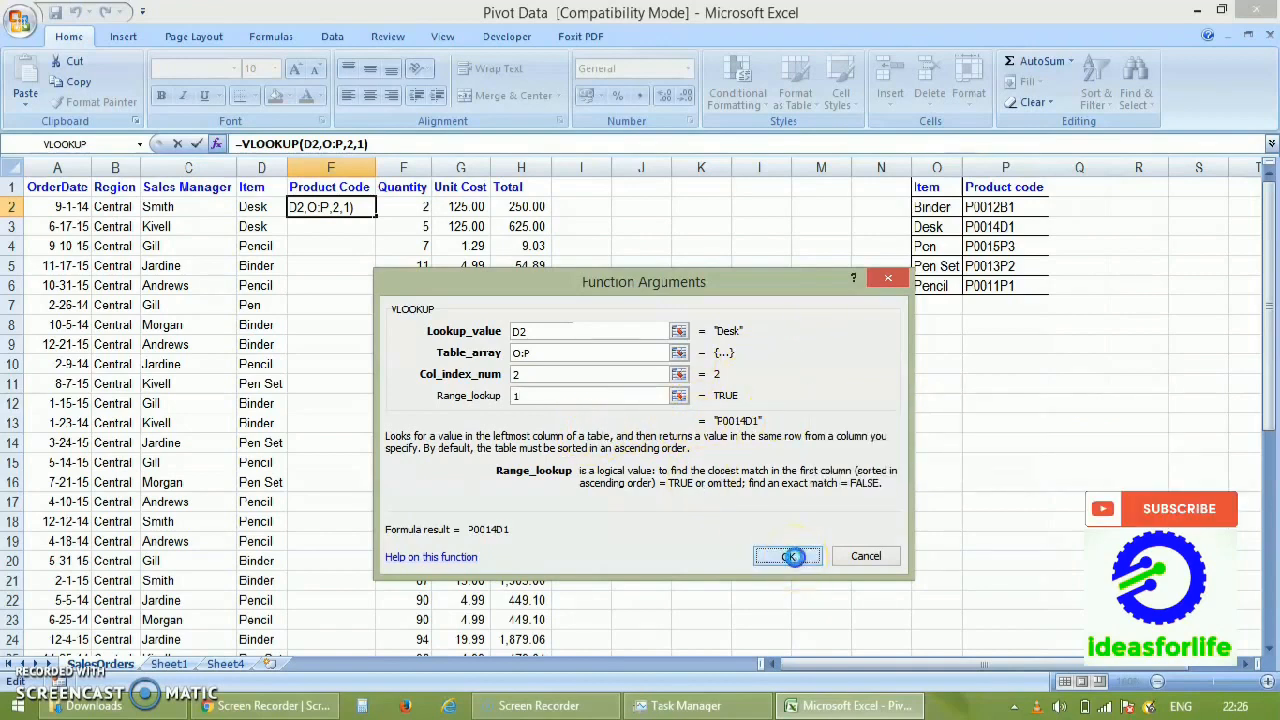
pyautogui.click(791, 556)
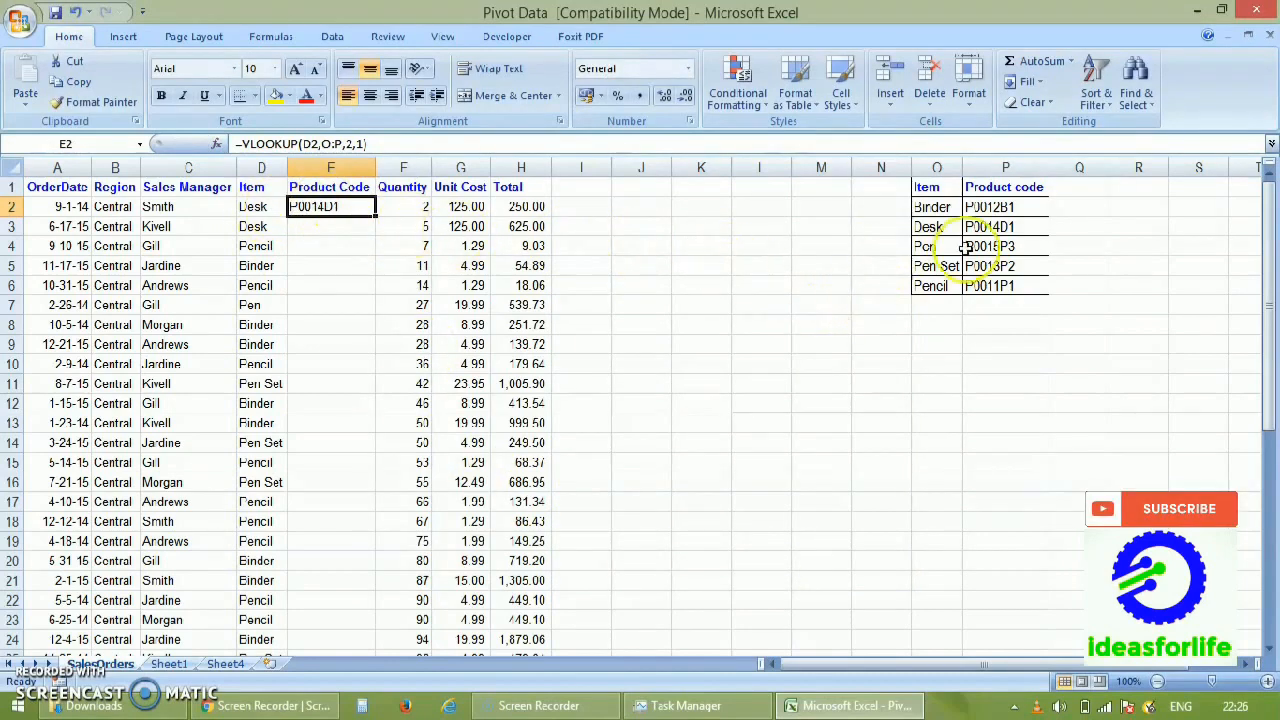
pyautogui.doubleClick(375, 215)
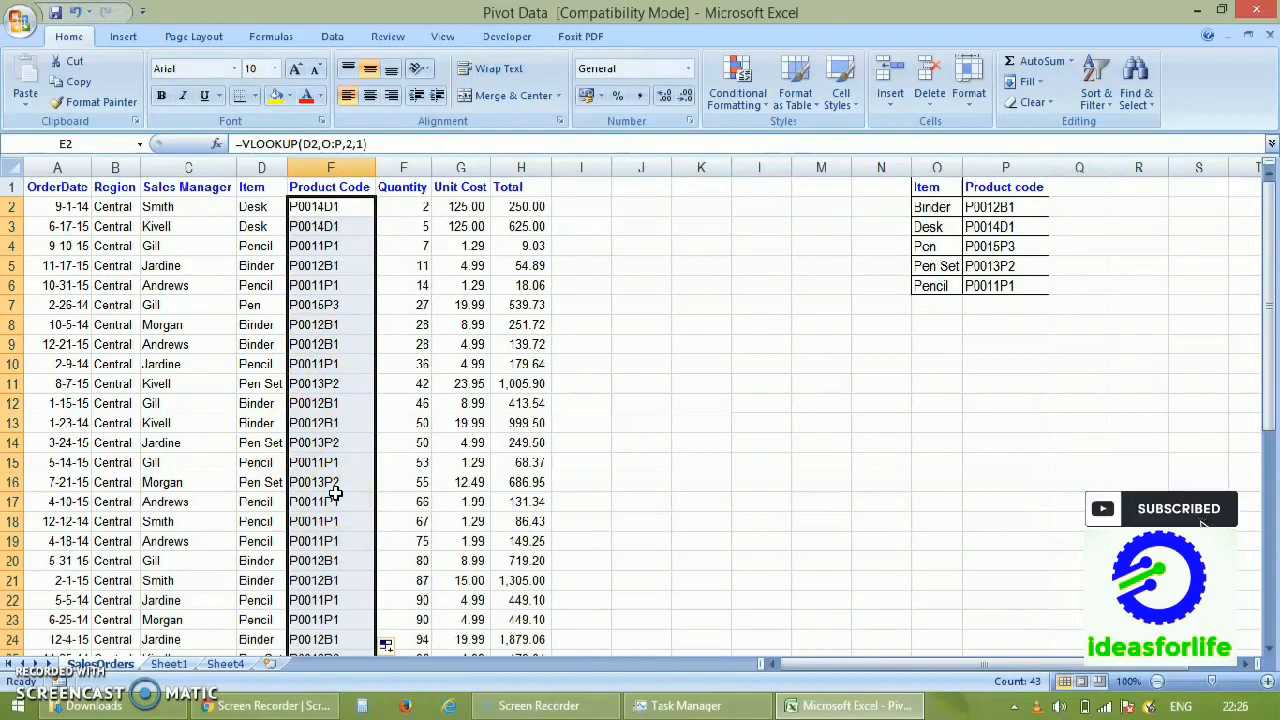
# - Check the filled product codes for the Pen Set in row 11 and the Binder in row 20 against the reference table
pyautogui.click(264, 384)
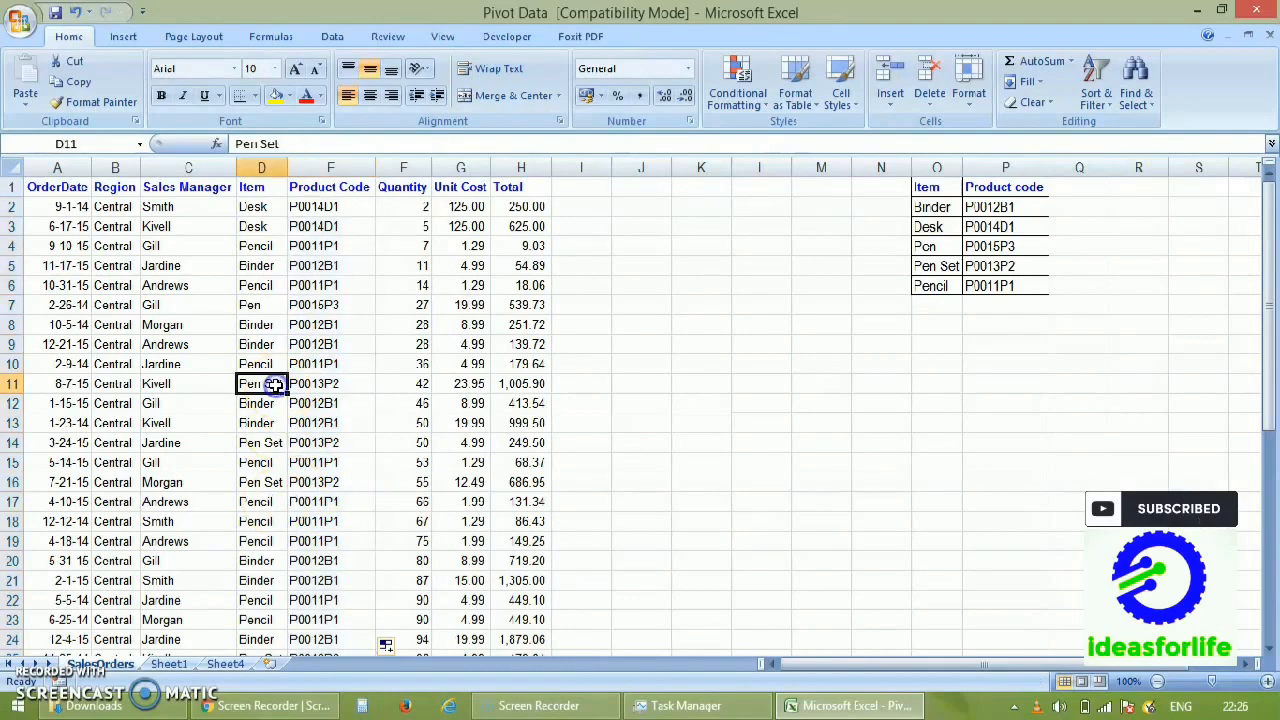
pyautogui.click(346, 382)
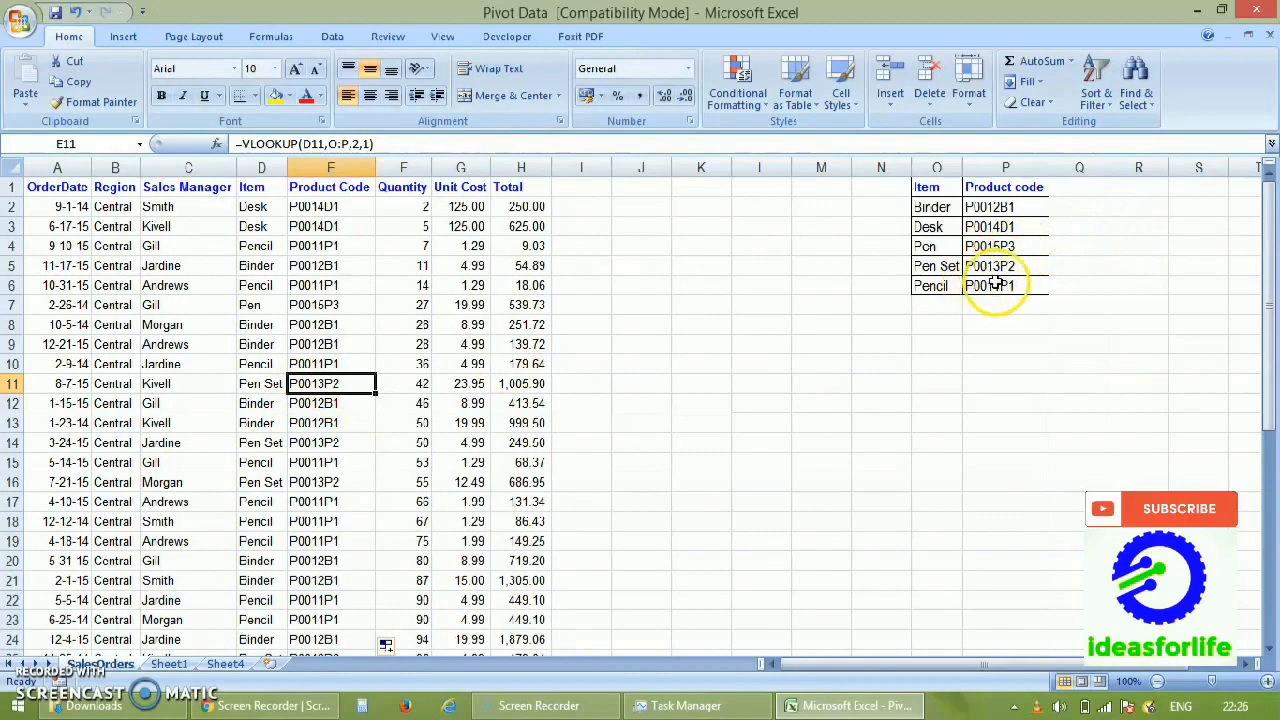
pyautogui.click(262, 561)
pyautogui.click(313, 563)
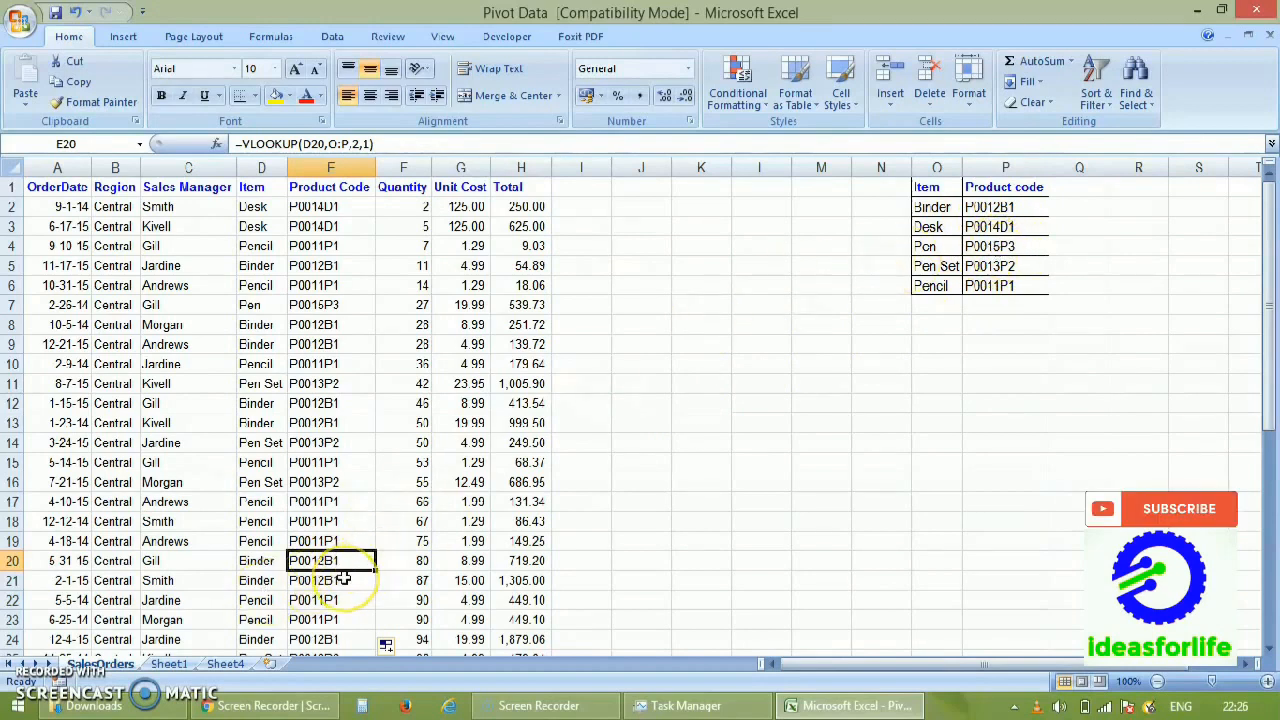
pyautogui.click(760, 262)
pyautogui.click(721, 384)
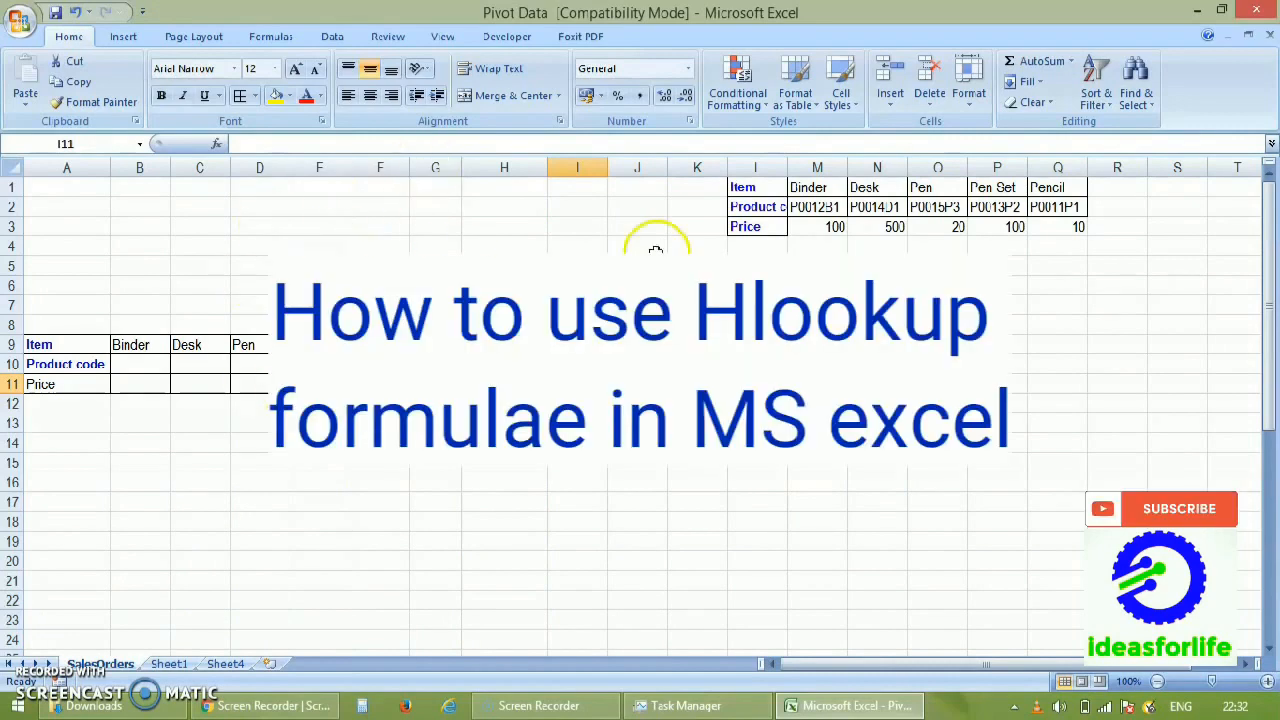
# - Compare the Item and Product code rows of the table in rows 9 to 11 with the horizontal reference table in rows 1 to 3
pyautogui.click(11, 344)
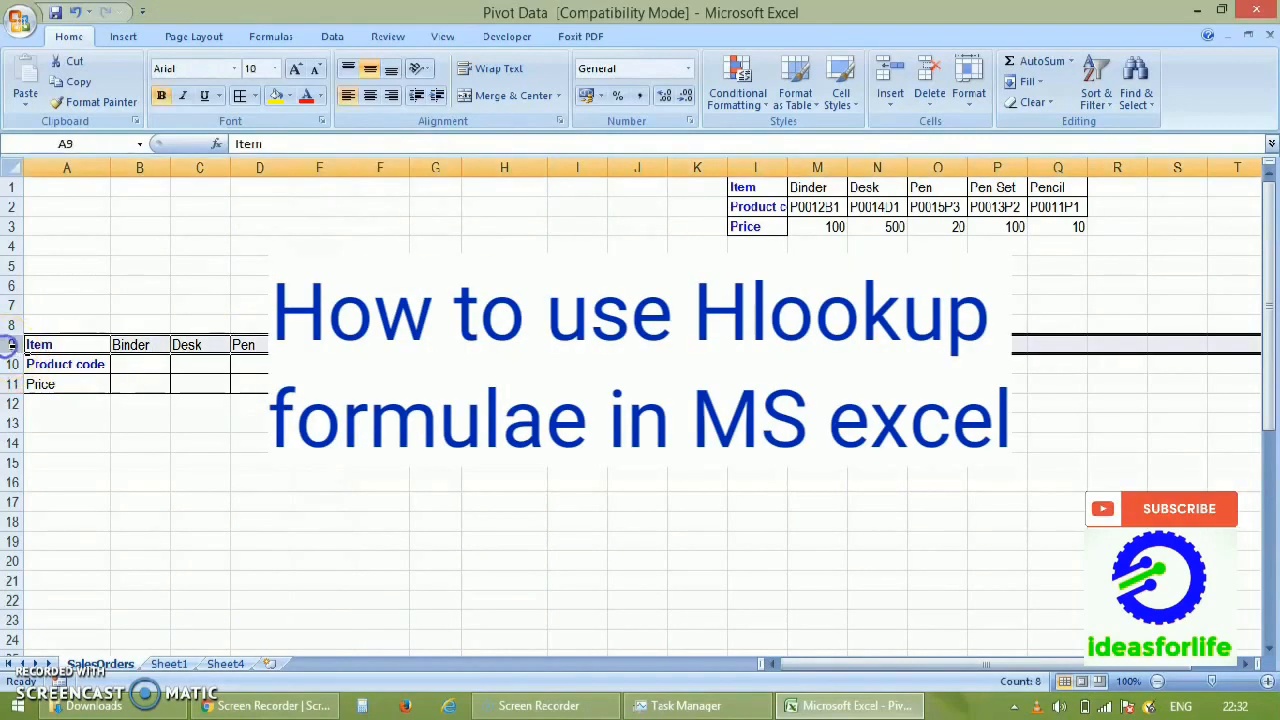
pyautogui.click(11, 364)
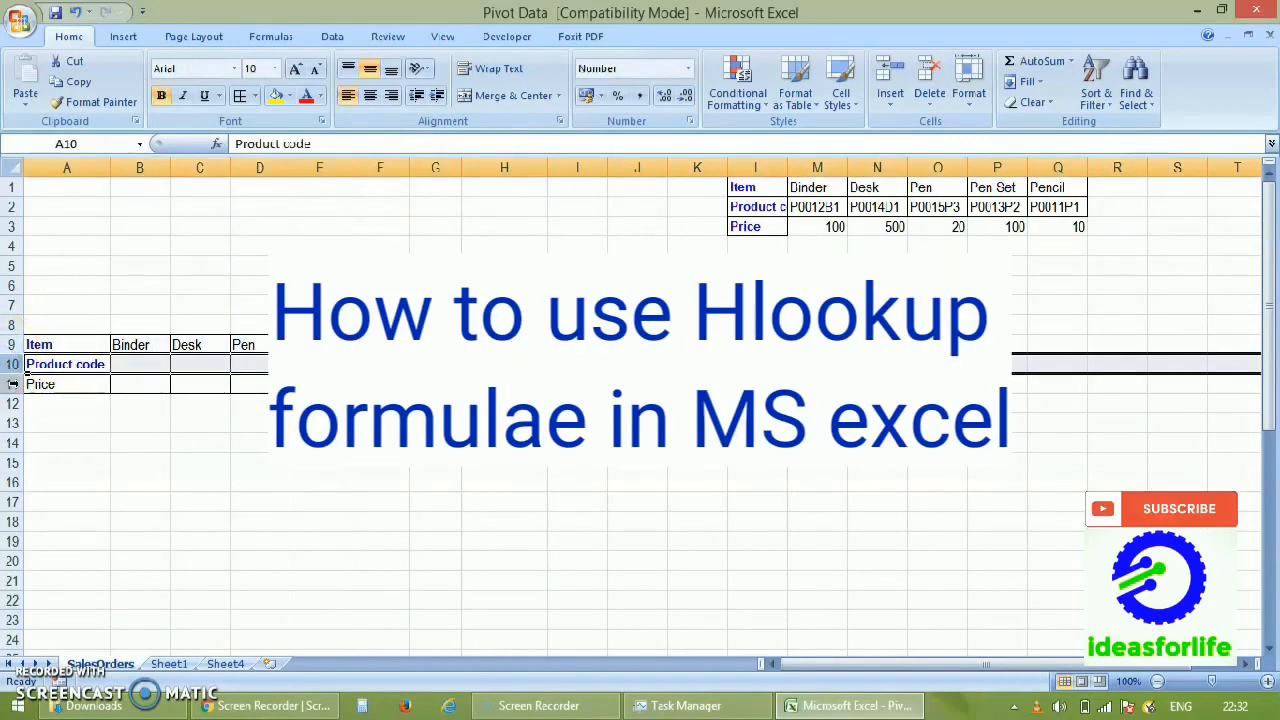
pyautogui.click(220, 245)
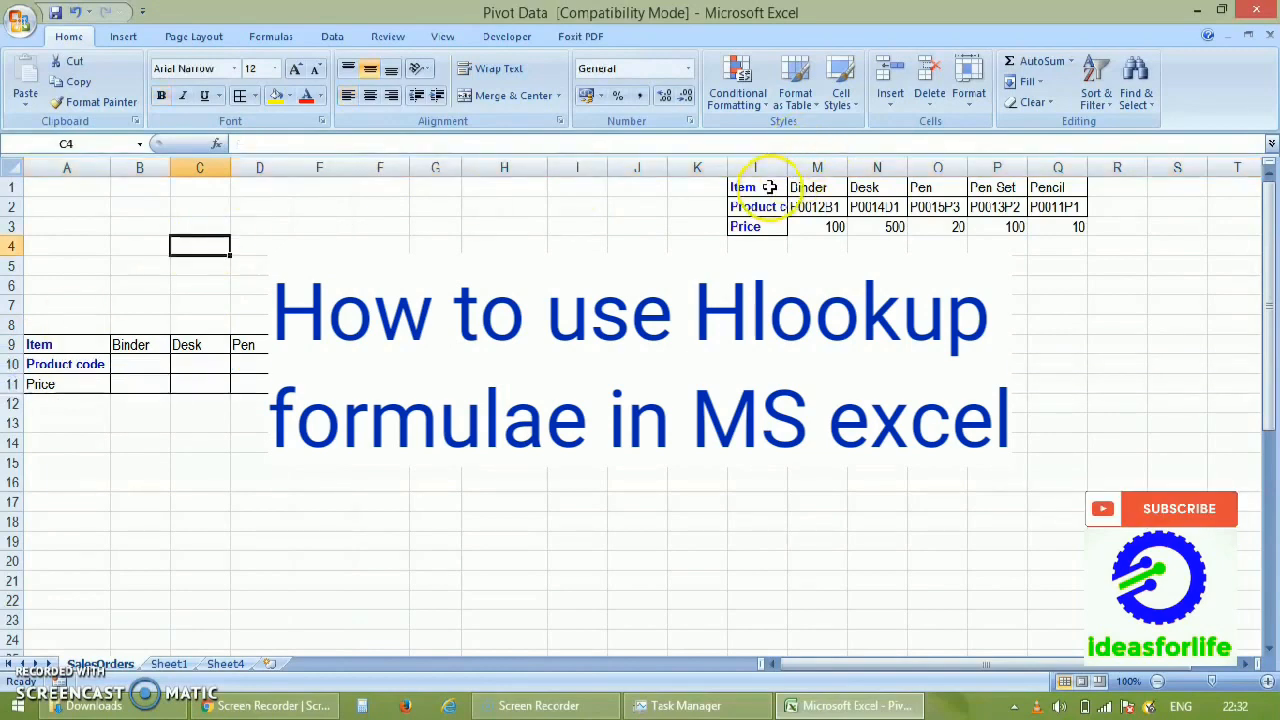
pyautogui.moveTo(769, 187); pyautogui.dragTo(817, 226)
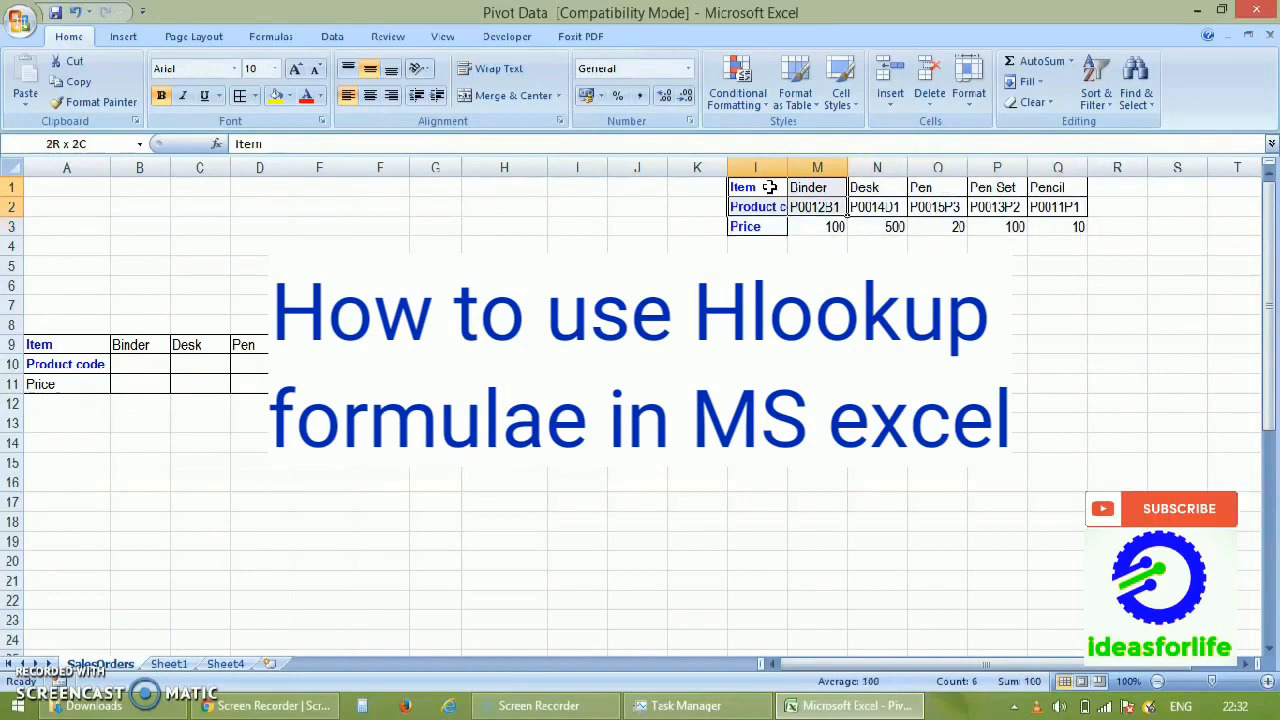
pyautogui.press('Right')
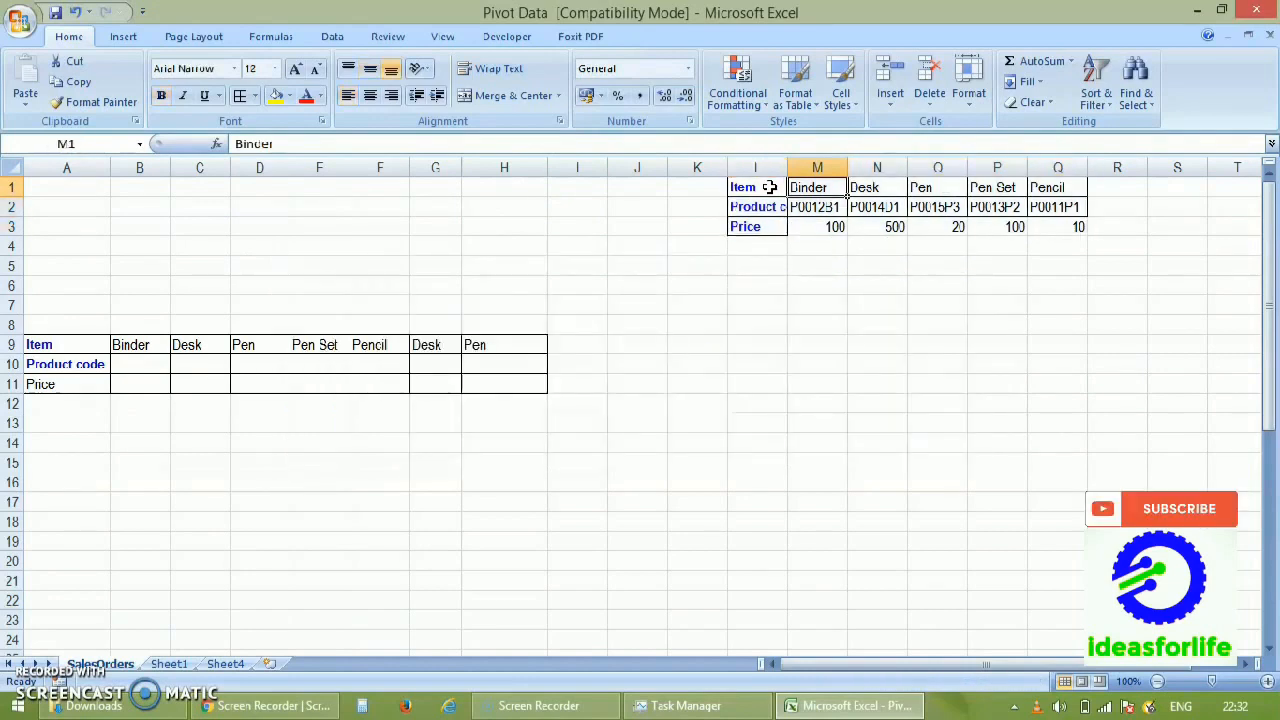
pyautogui.click(10, 187)
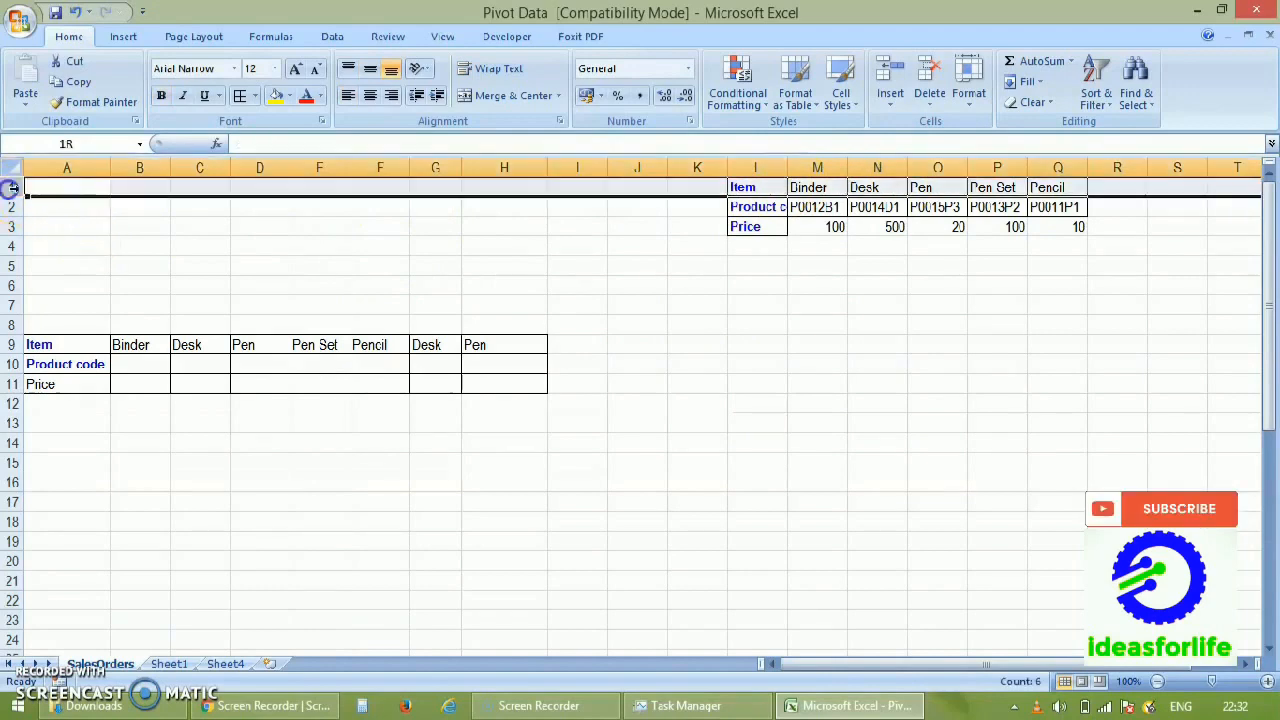
pyautogui.click(8, 215)
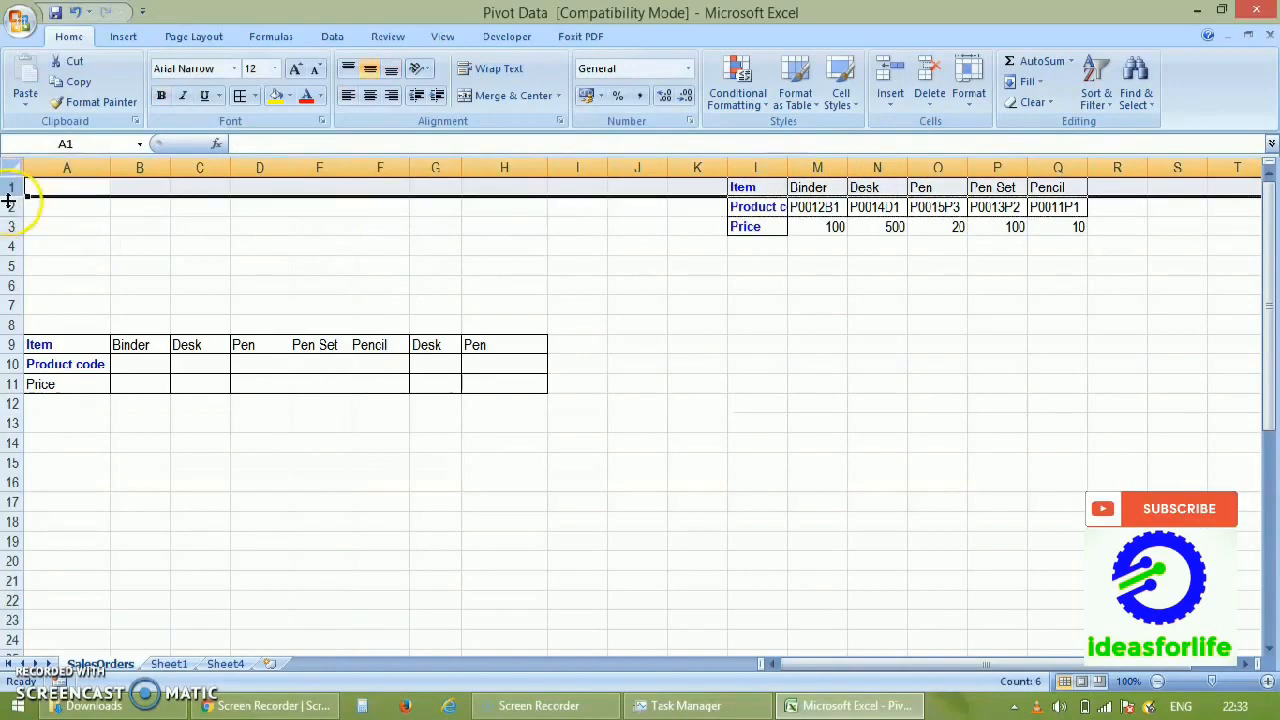
pyautogui.click(397, 243)
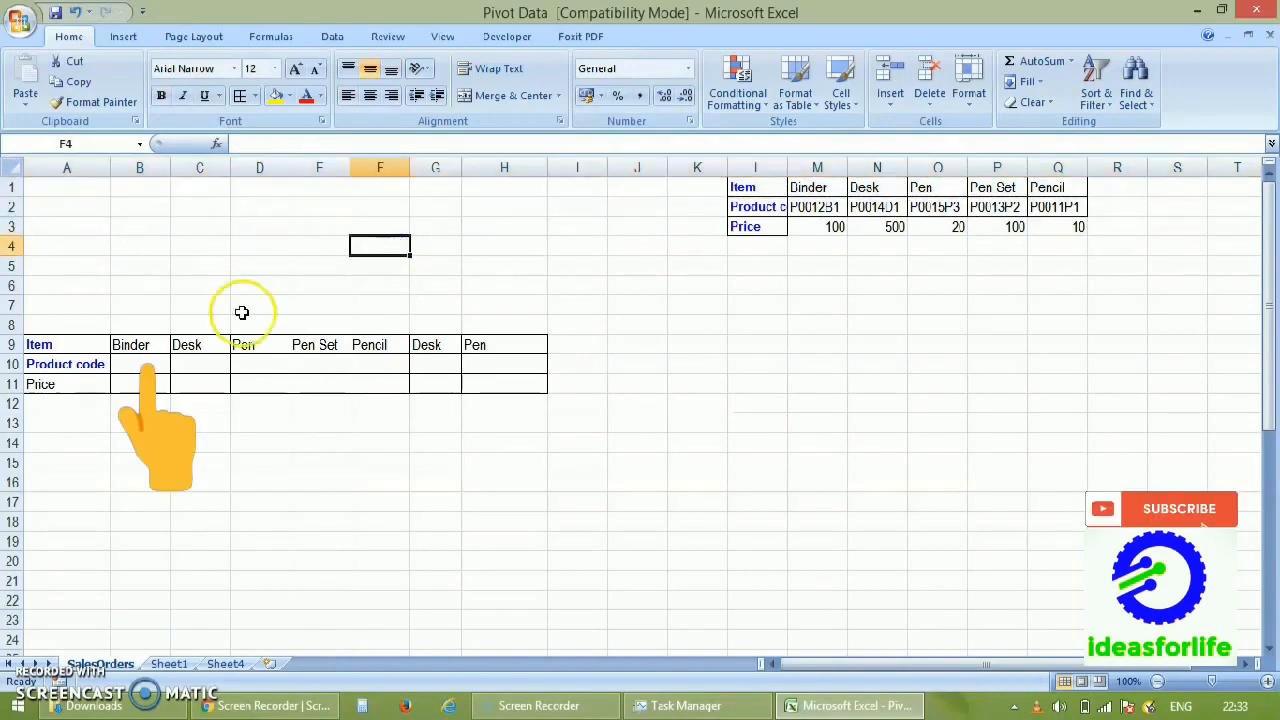
# - Search the function list for hlookup and insert the HLOOKUP function into cell B10 of the Product code row
pyautogui.click(151, 362)
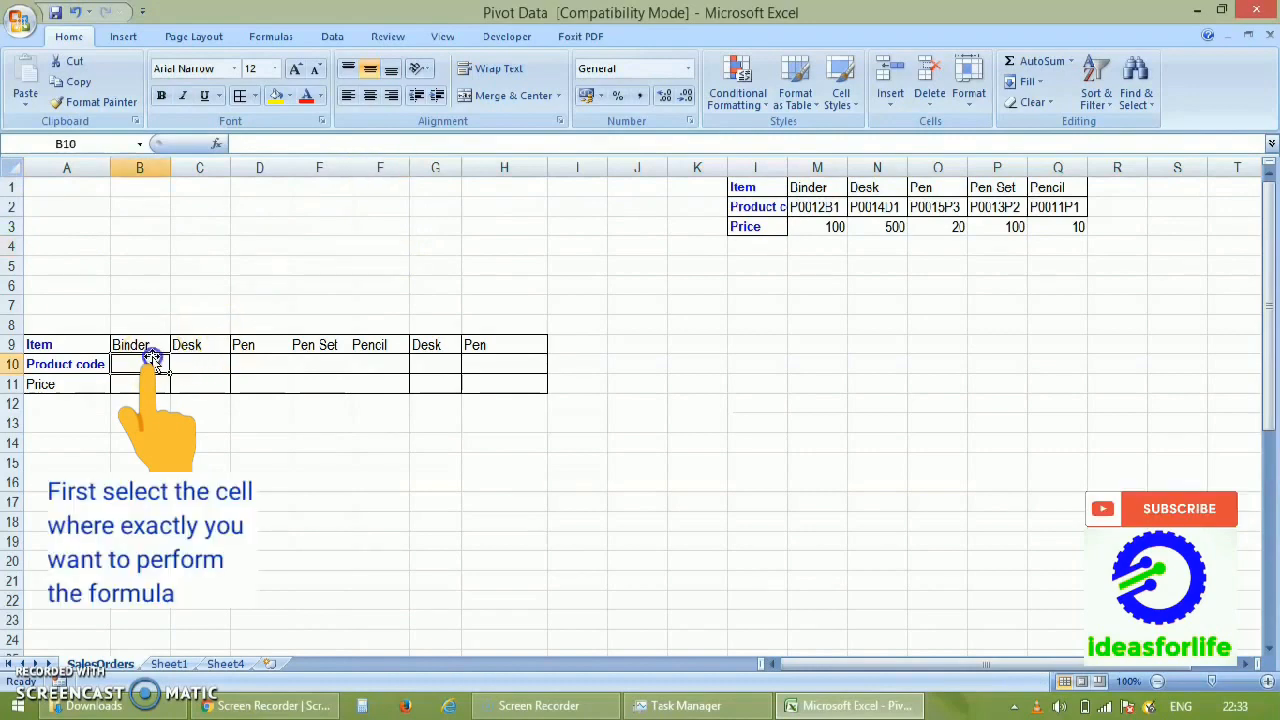
pyautogui.click(216, 144)
pyautogui.write('h')
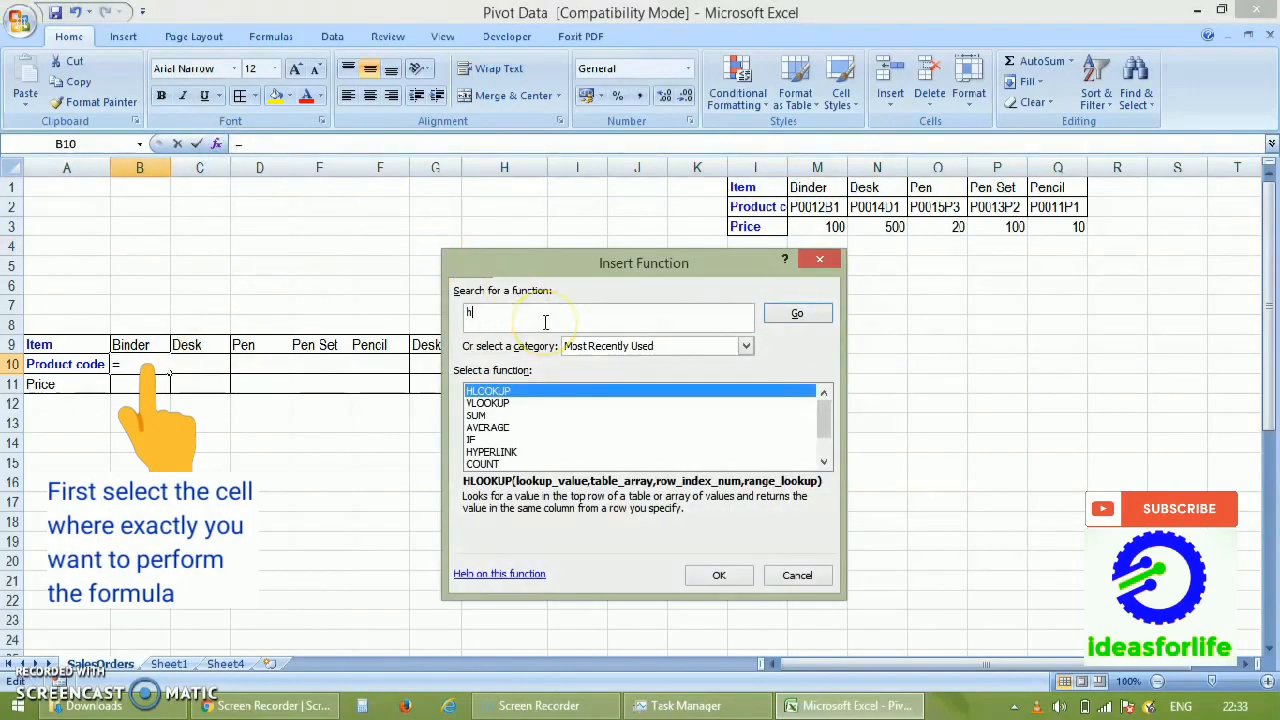
pyautogui.write('lookup')
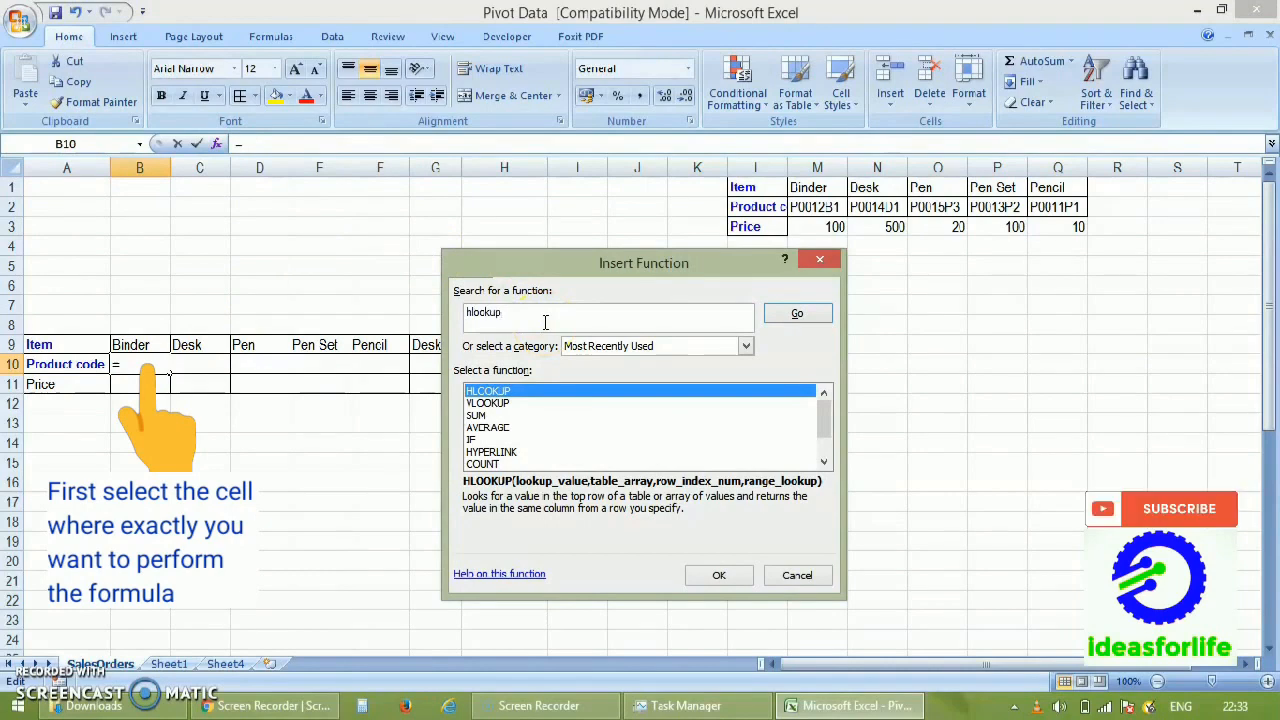
pyautogui.click(799, 314)
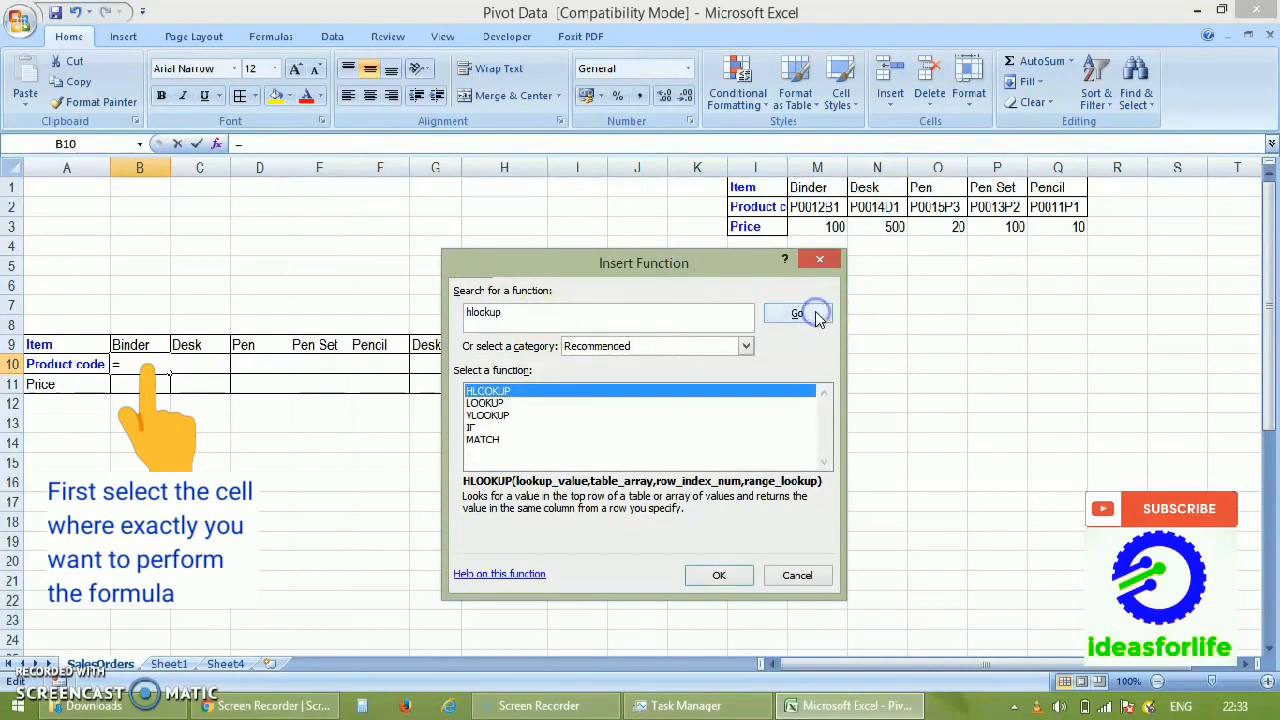
pyautogui.doubleClick(574, 391)
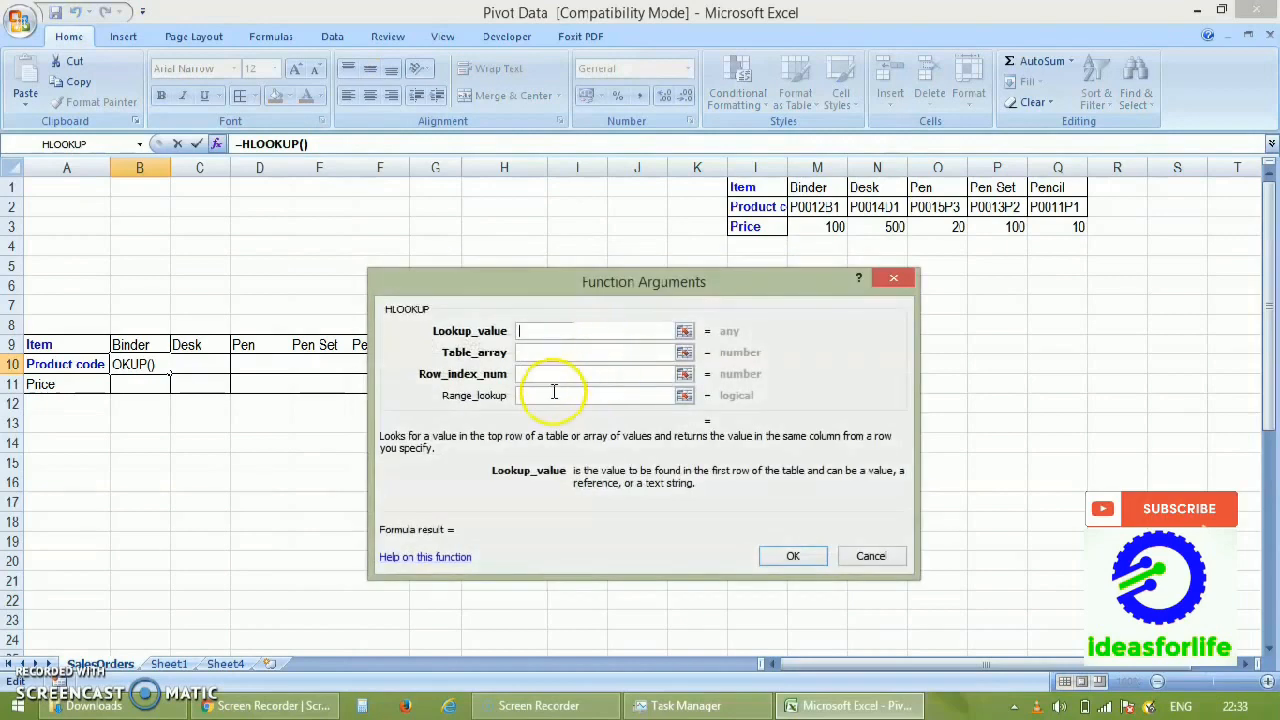
# - Set the HLOOKUP lookup value to B9 and its table array to rows 1:3
pyautogui.click(130, 344)
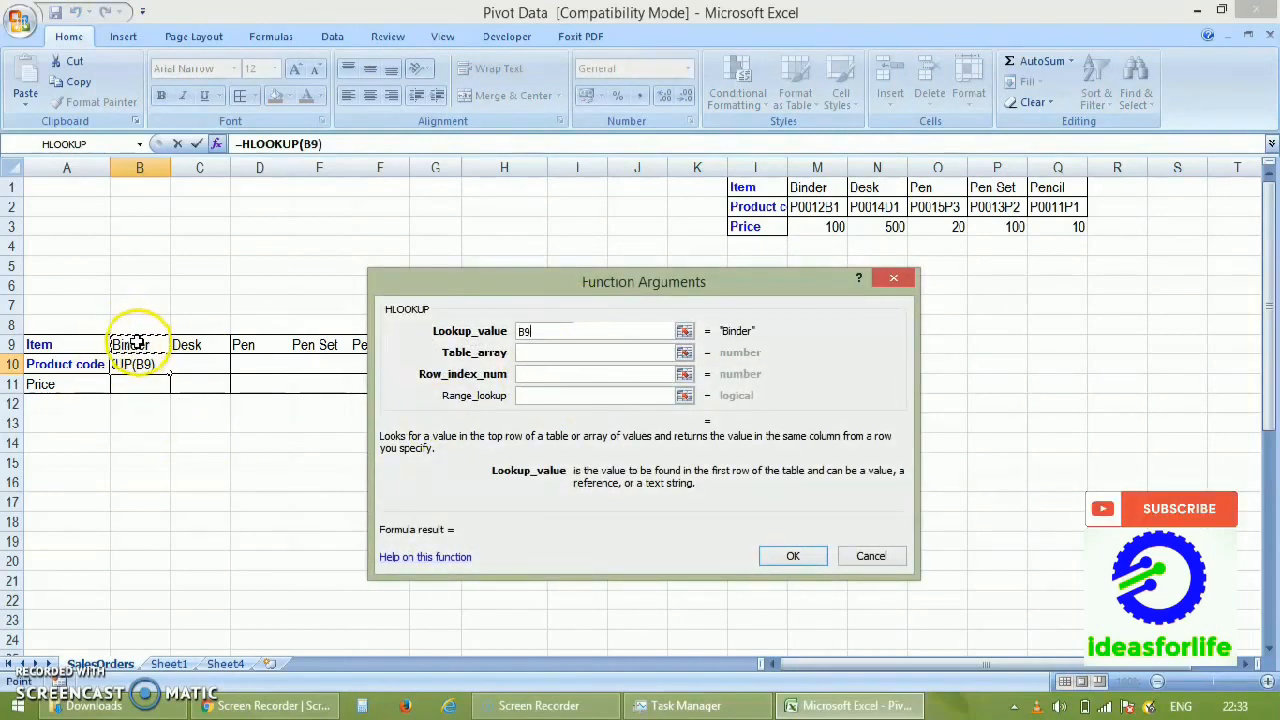
pyautogui.click(543, 355)
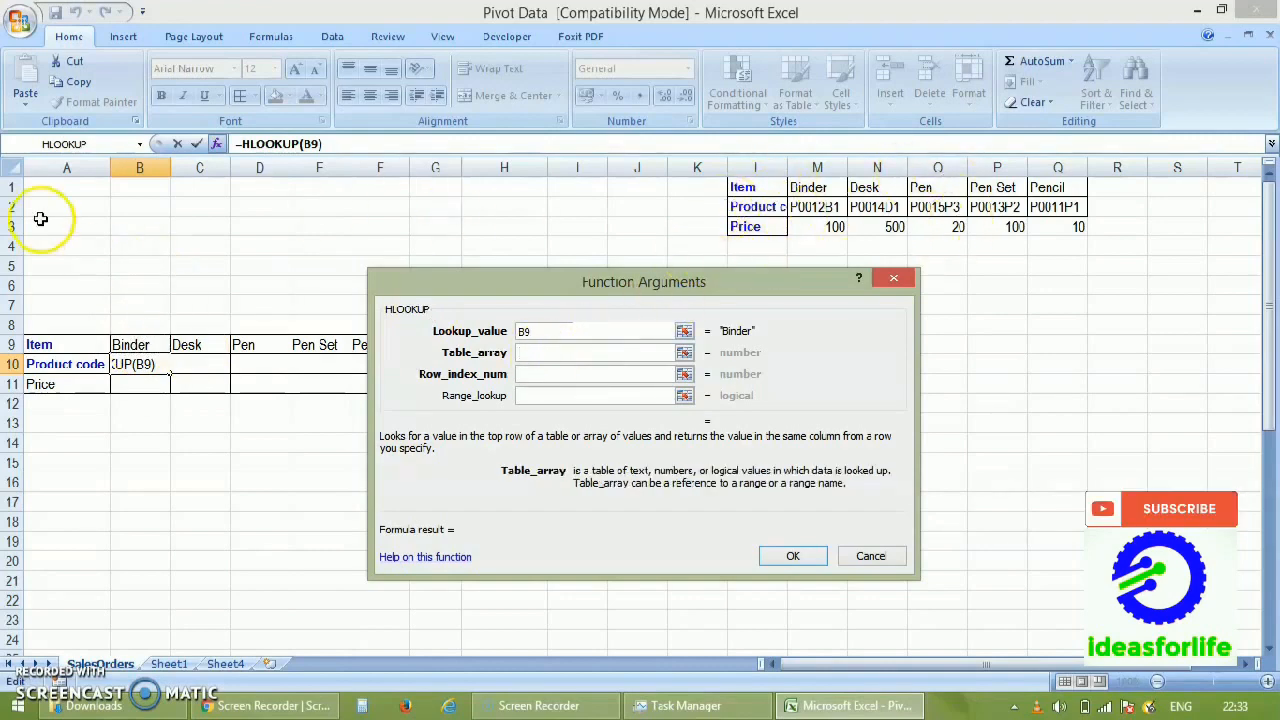
pyautogui.moveTo(13, 190); pyautogui.dragTo(14, 227)
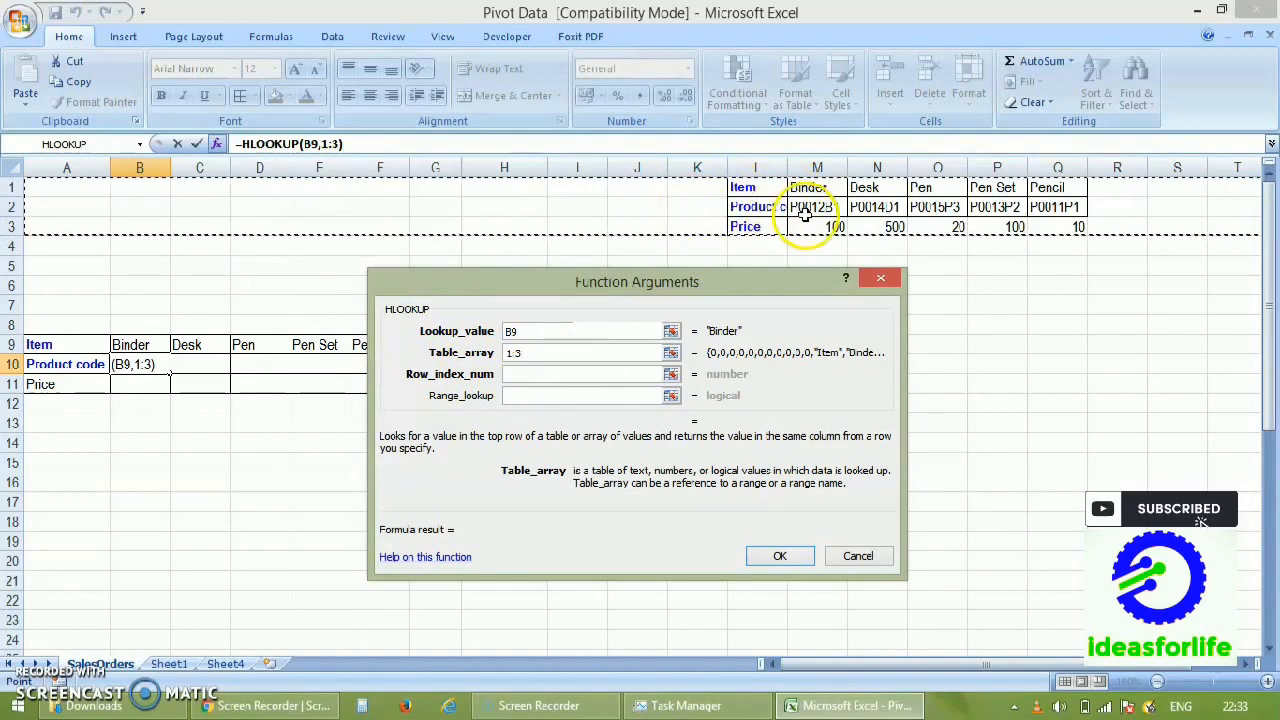
# - Complete the HLOOKUP with row index 2 and range lookup 0, and fill it across the Product code row to H10
pyautogui.click(565, 377)
pyautogui.write('2')
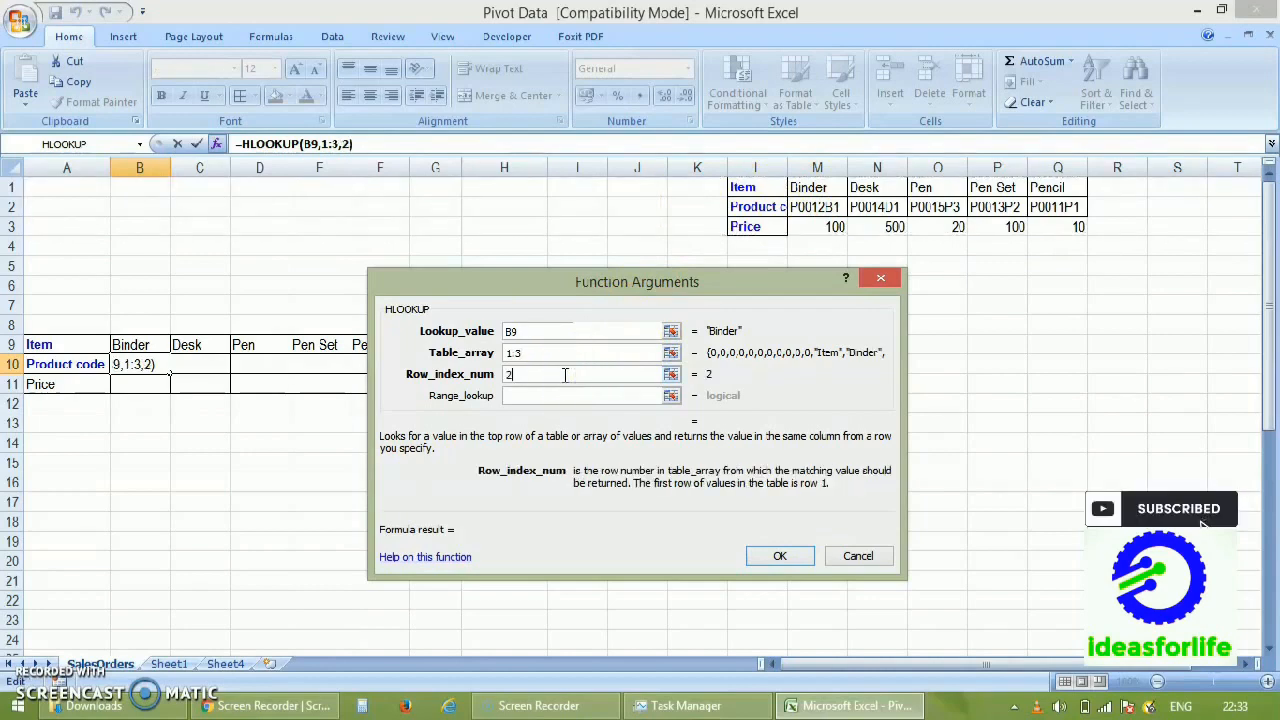
pyautogui.click(620, 410)
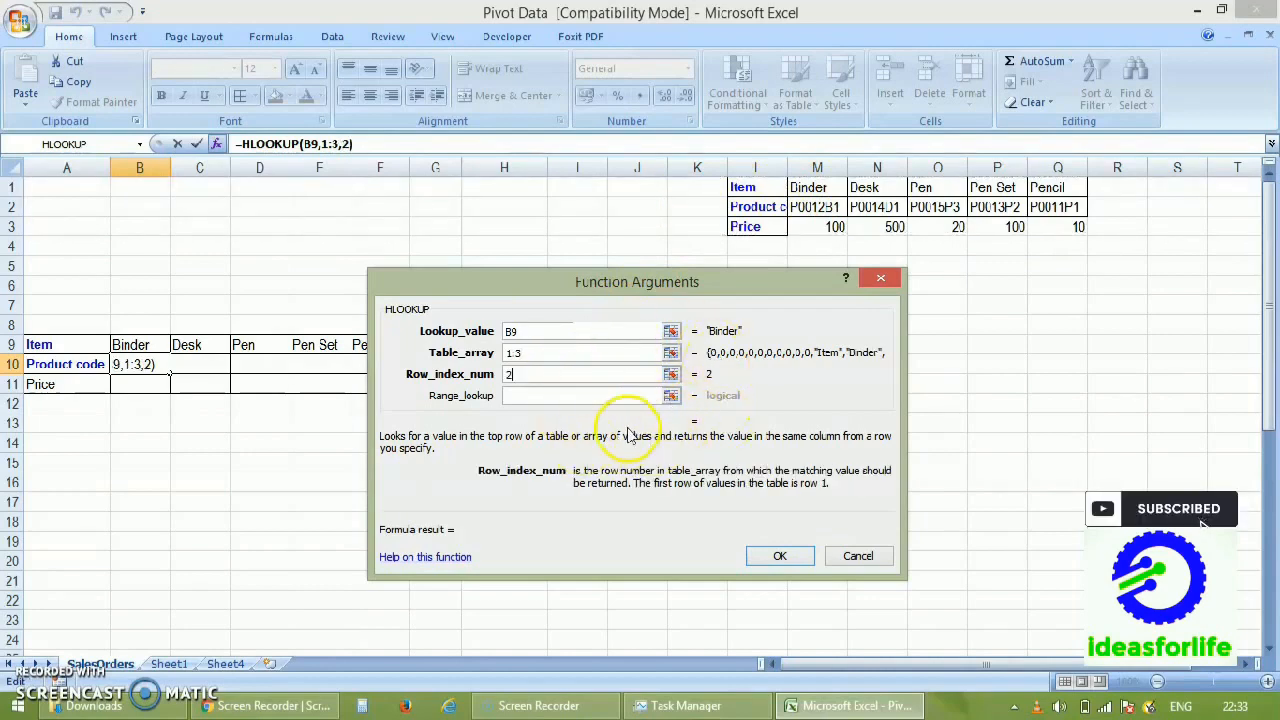
pyautogui.click(626, 398)
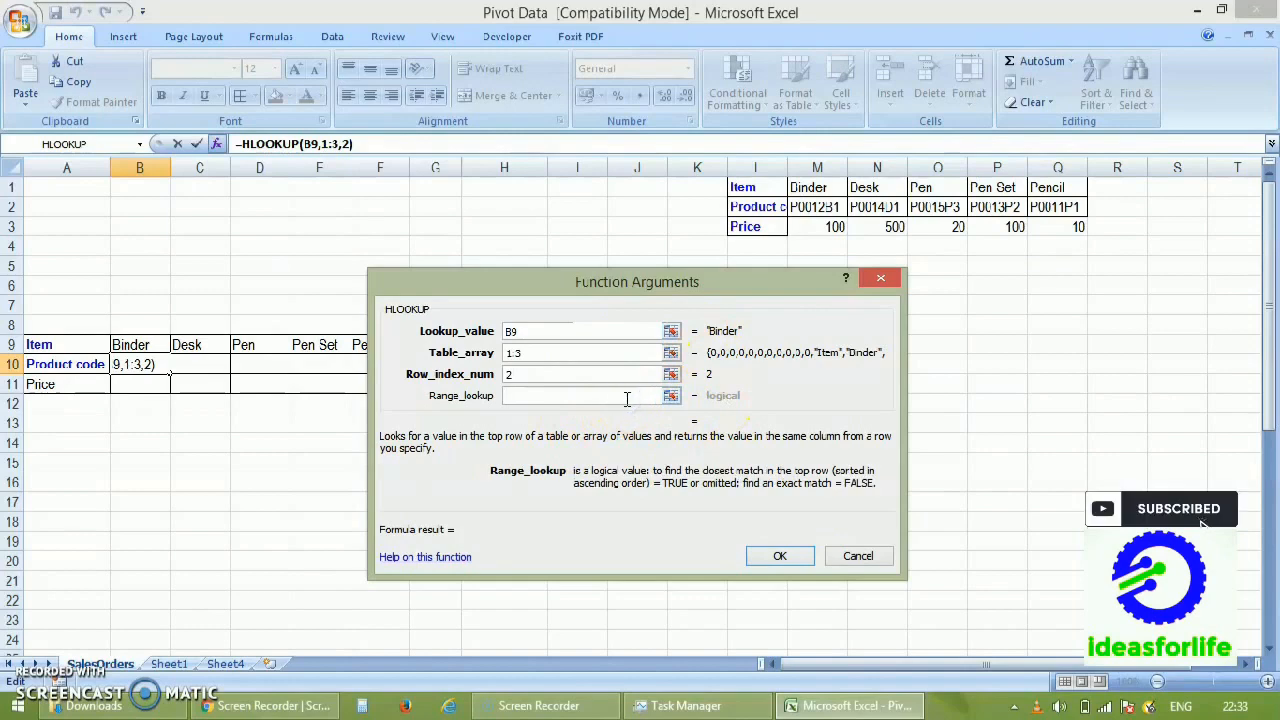
pyautogui.write('0')
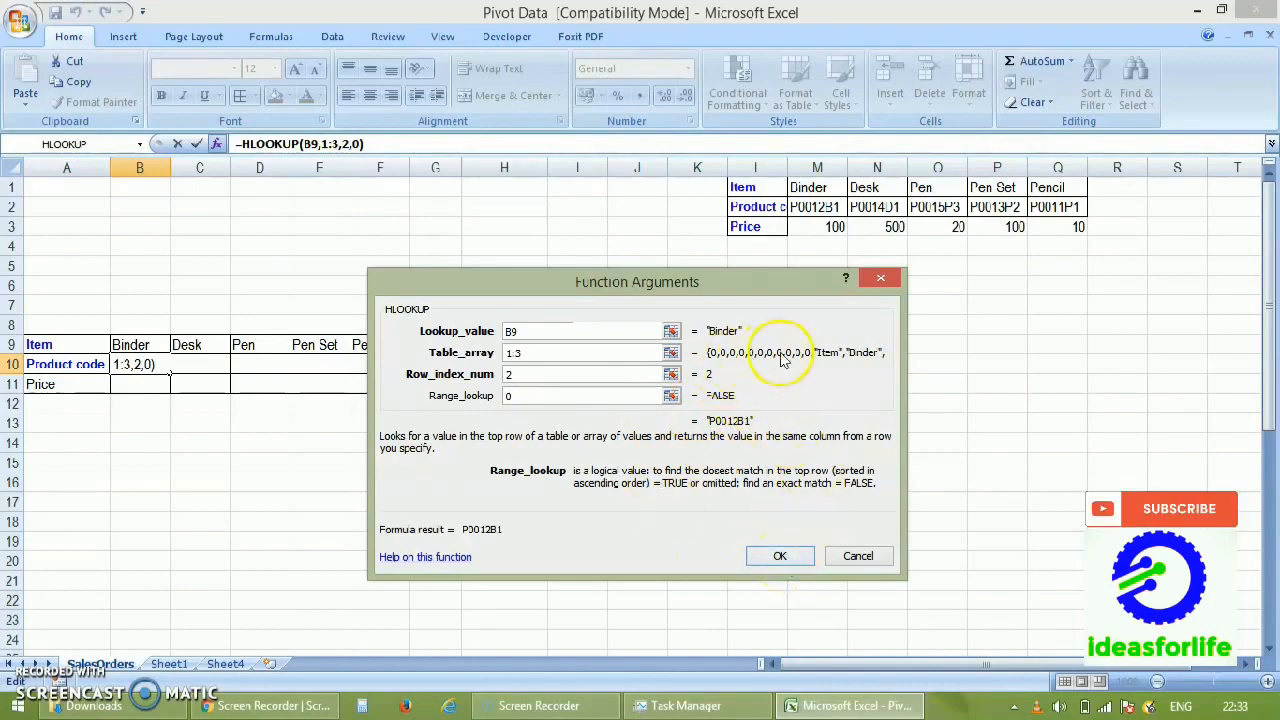
pyautogui.click(780, 558)
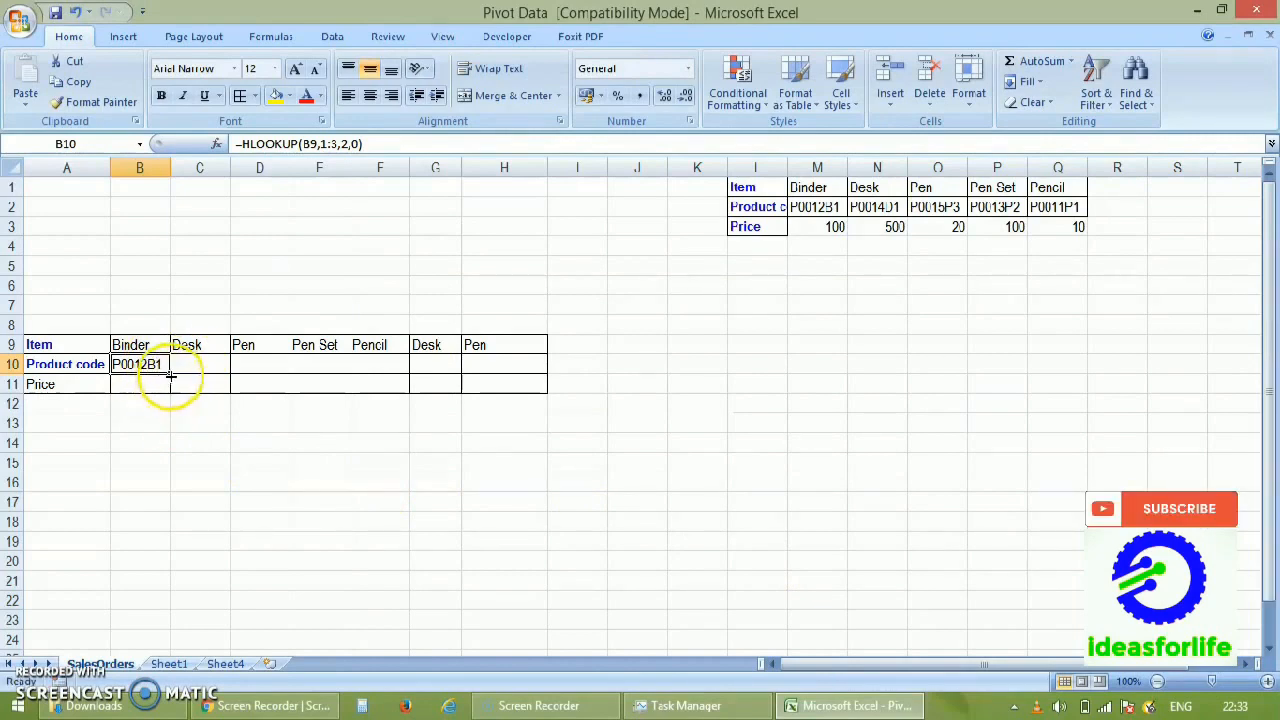
pyautogui.moveTo(170, 374); pyautogui.dragTo(510, 369)
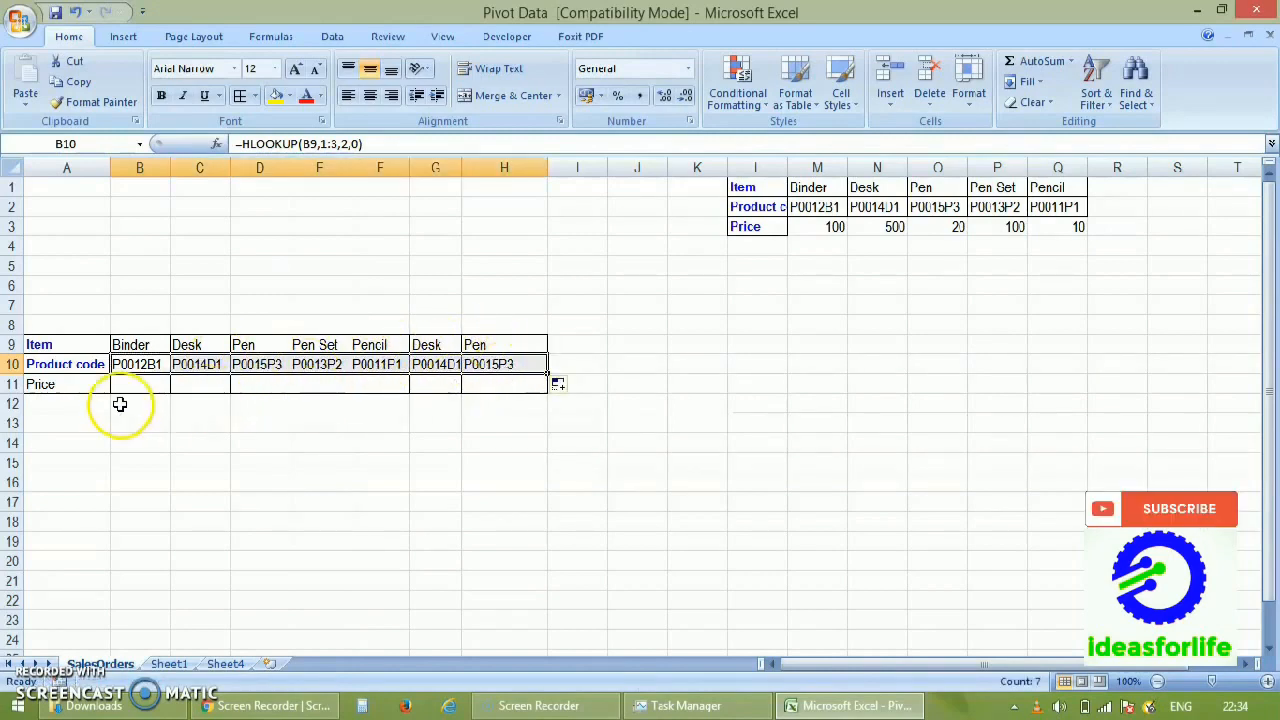
# - Insert the HLOOKUP function into cell B11 of the Price row
pyautogui.click(143, 385)
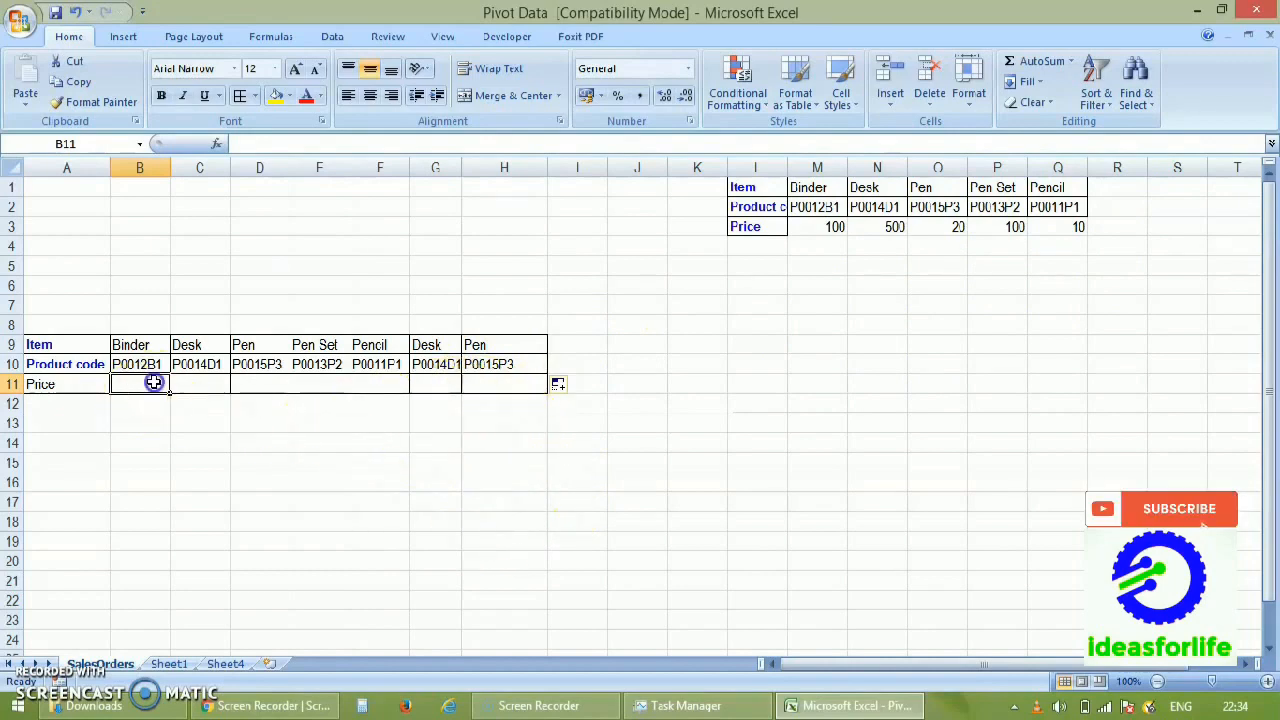
pyautogui.click(224, 144)
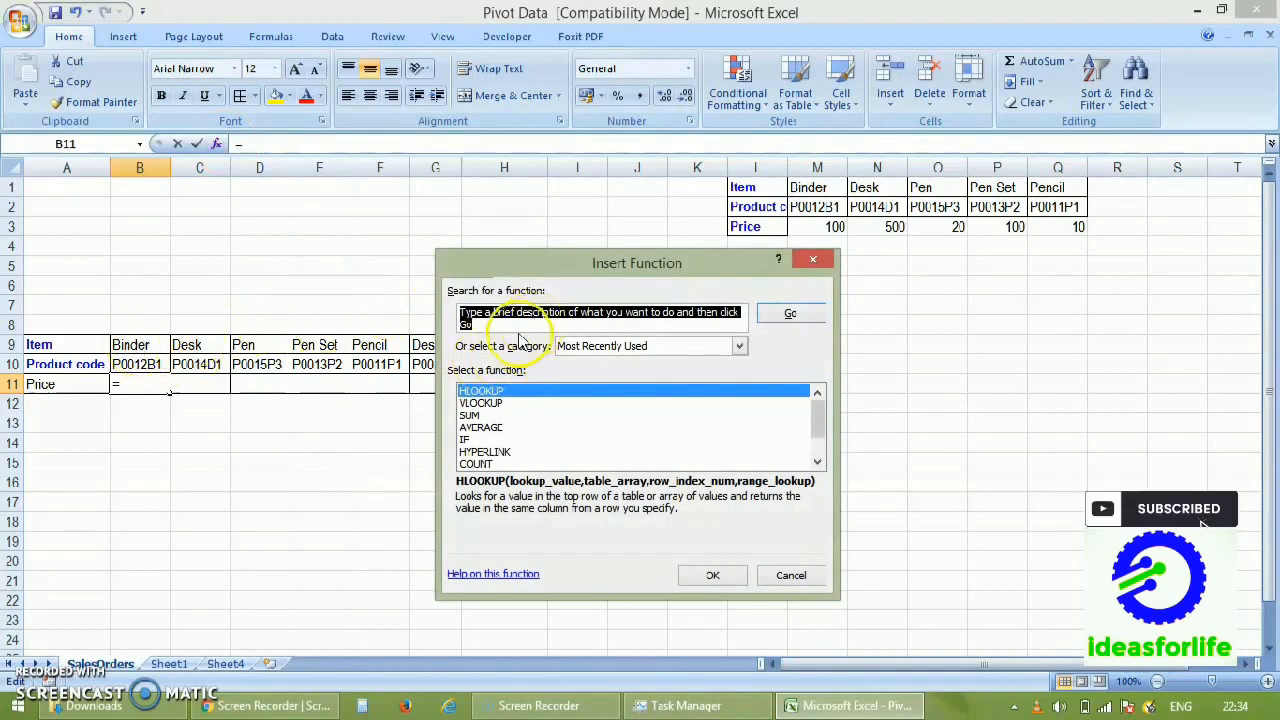
pyautogui.doubleClick(494, 392)
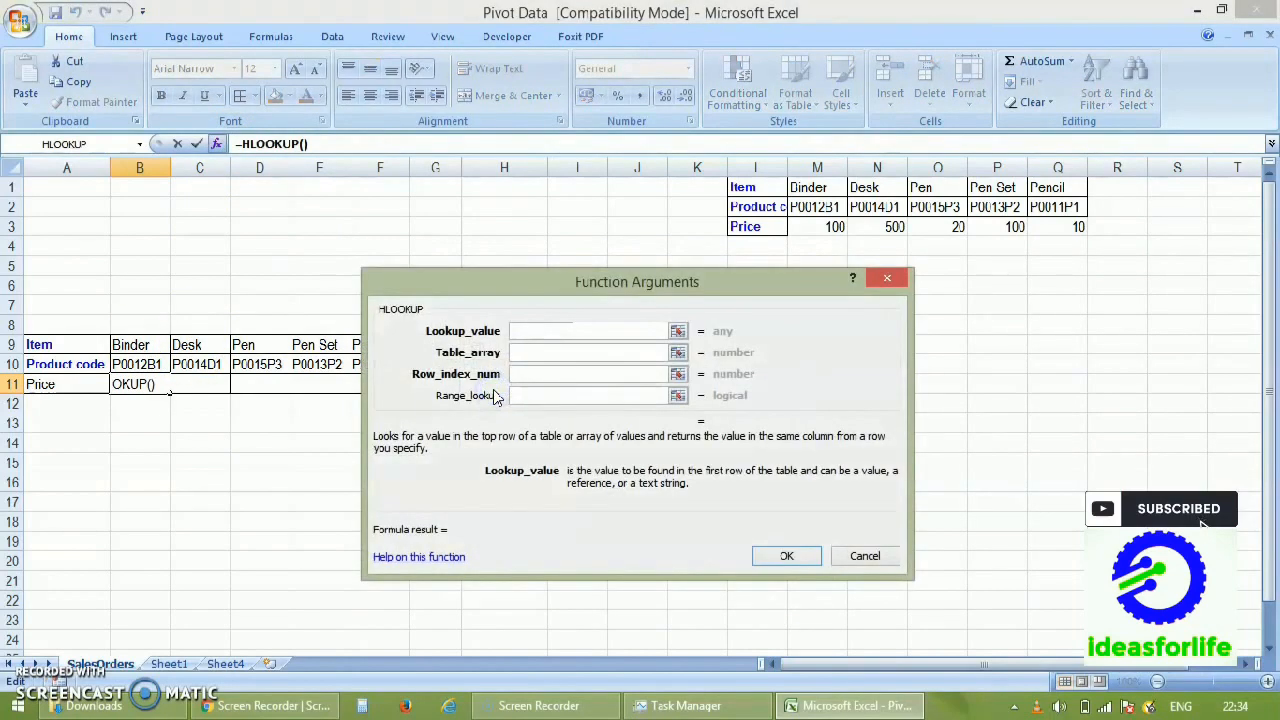
# - Set the Price HLOOKUP's lookup value to B9 and its table array to rows 1:4
pyautogui.click(150, 345)
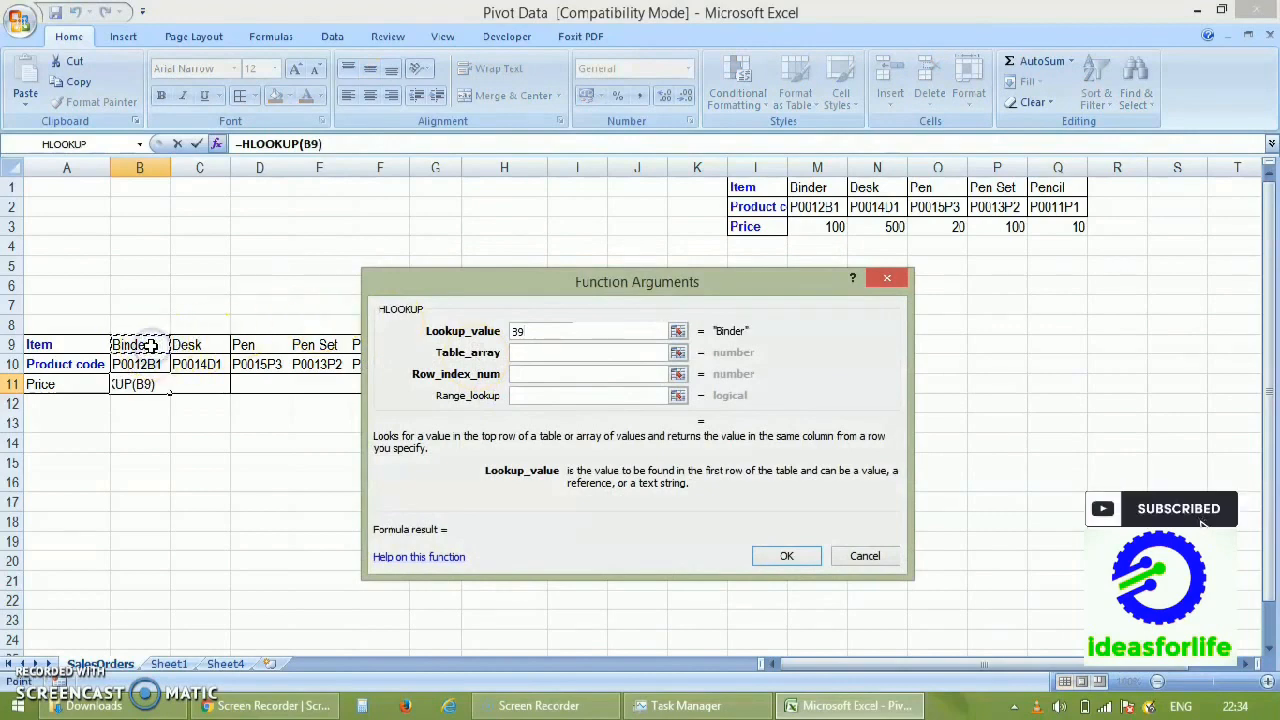
pyautogui.click(537, 352)
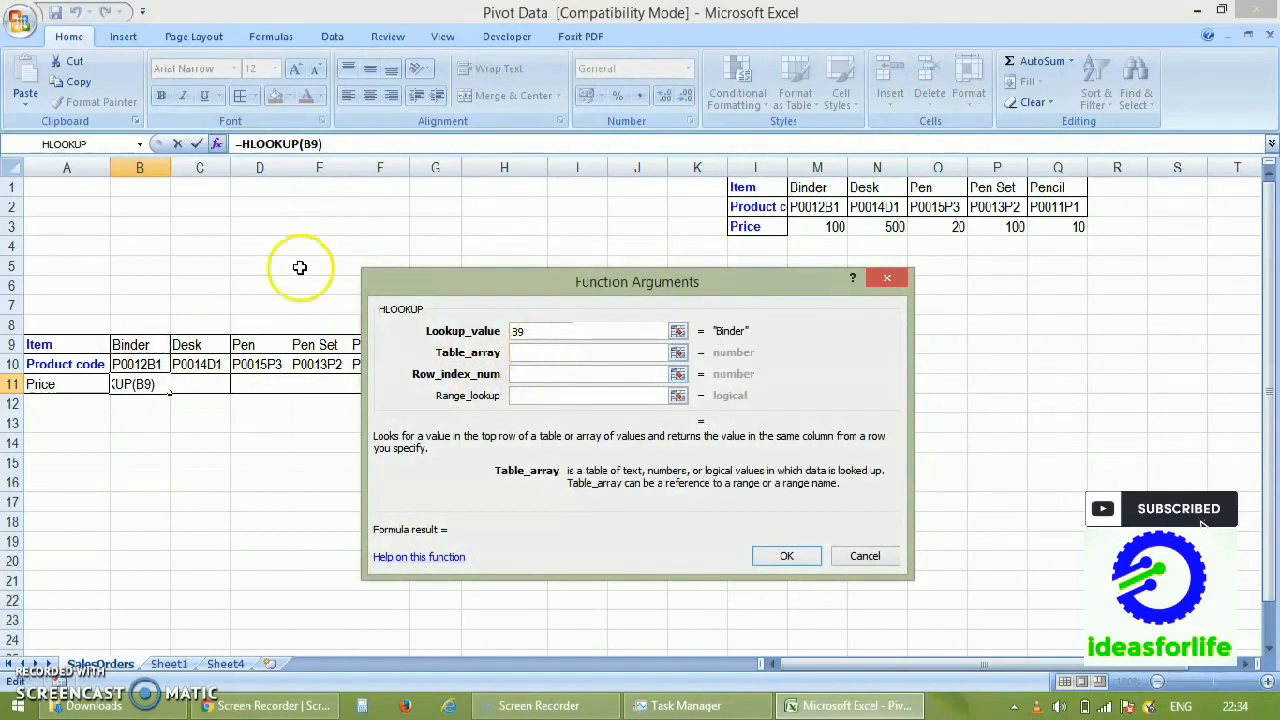
pyautogui.moveTo(14, 190); pyautogui.dragTo(14, 246)
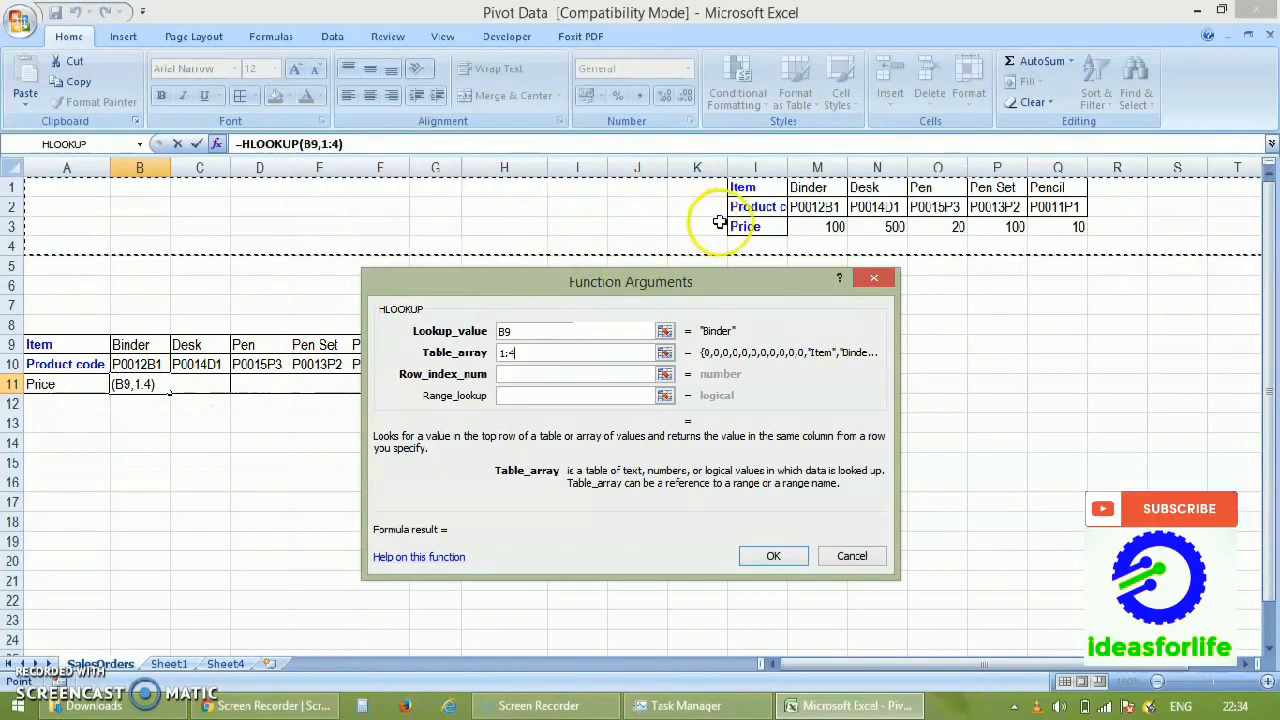
# - Complete the Price HLOOKUP with row index 3 and range lookup 0, and fill it across the Price row to H11
pyautogui.click(509, 375)
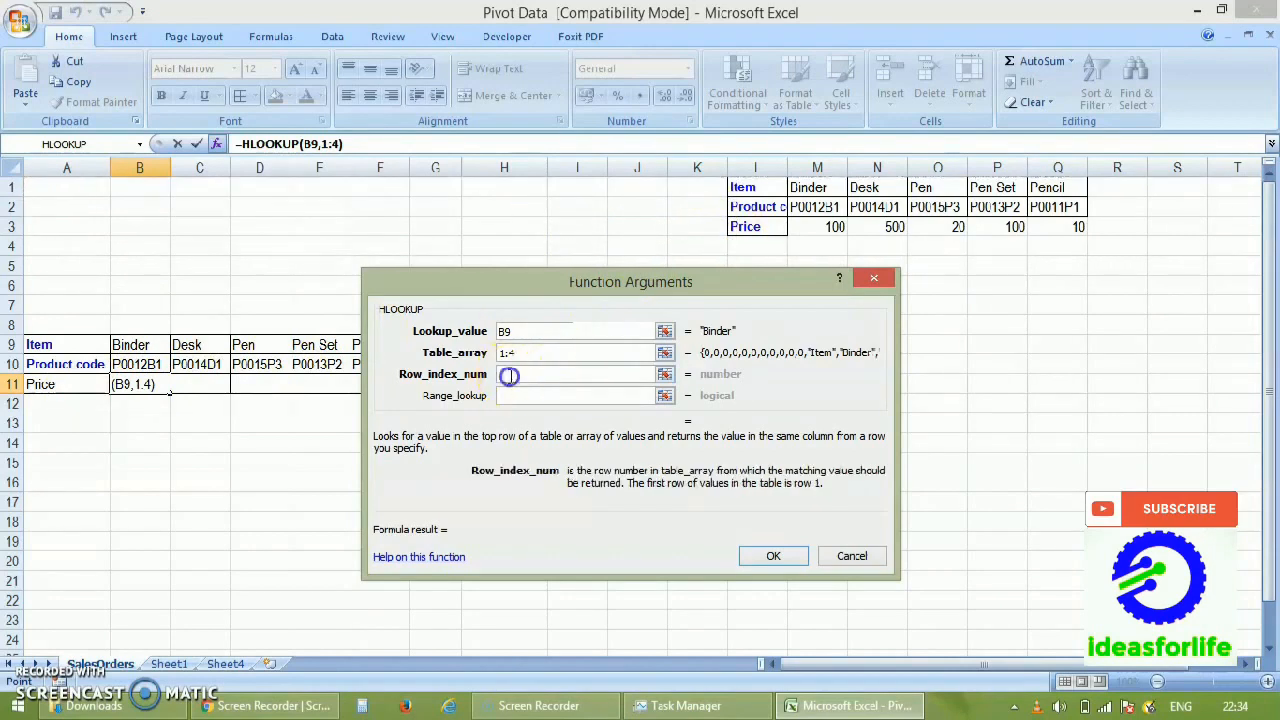
pyautogui.write('3')
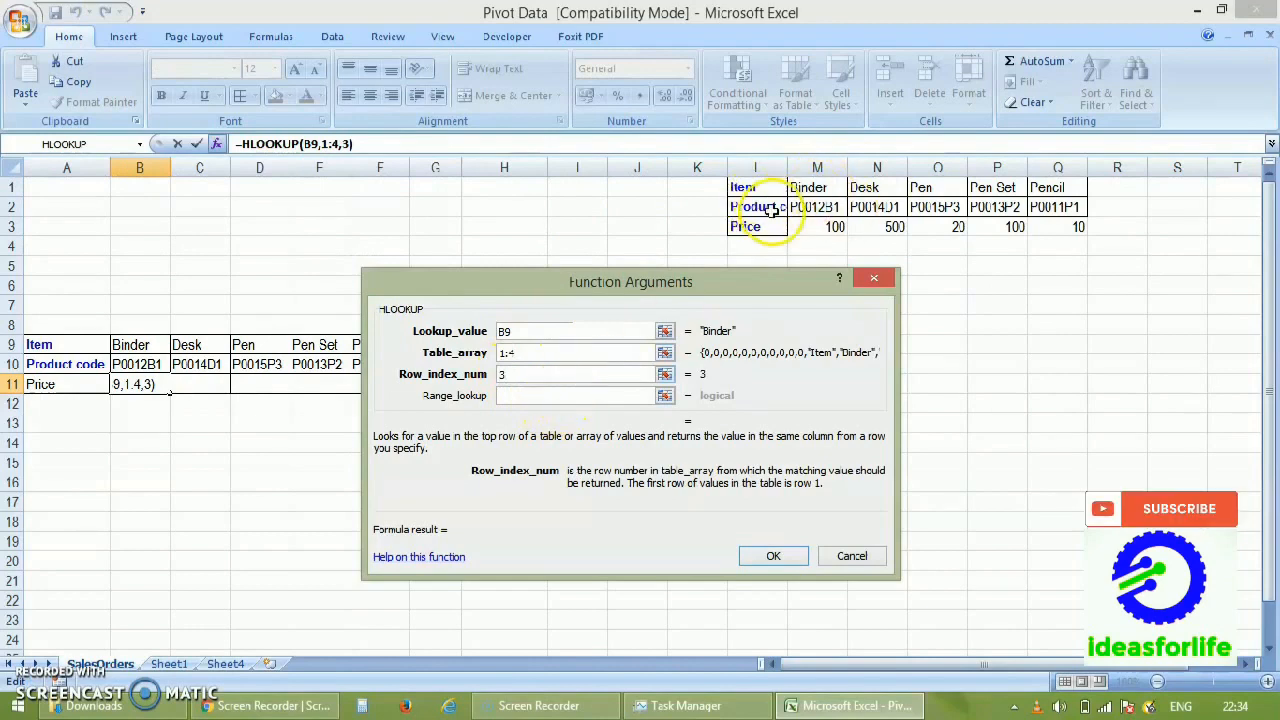
pyautogui.click(535, 400)
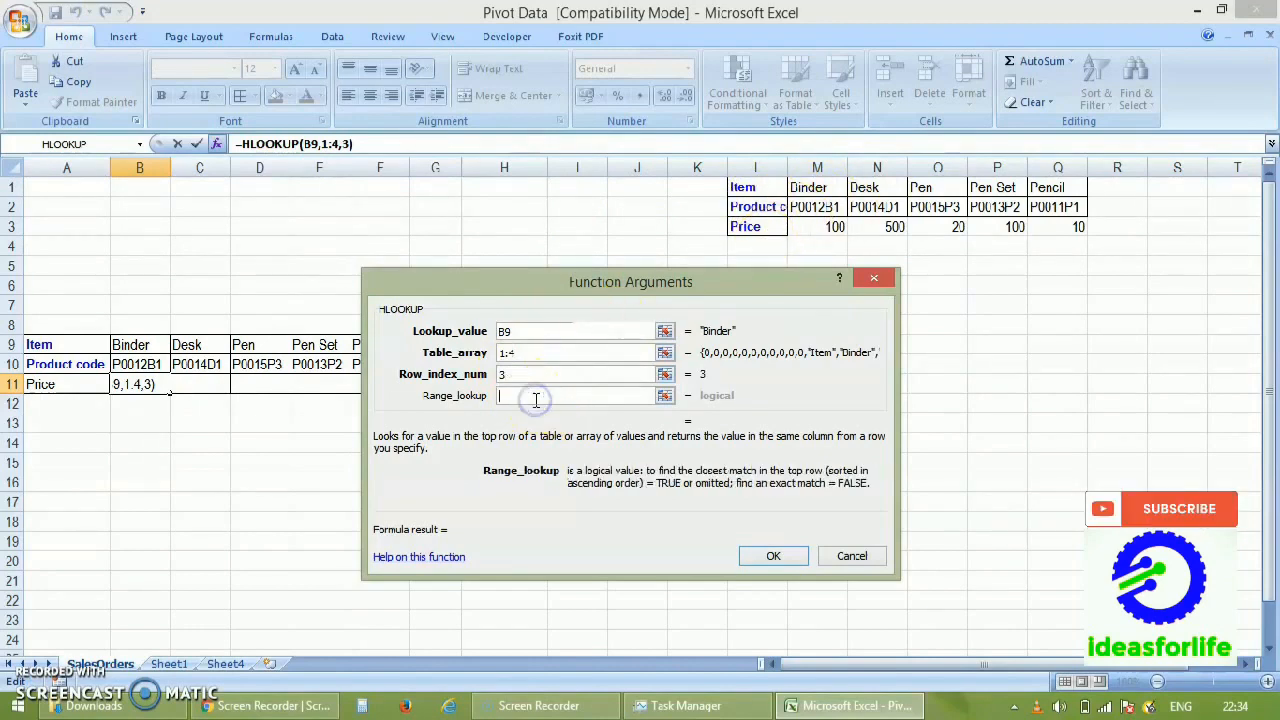
pyautogui.write('0')
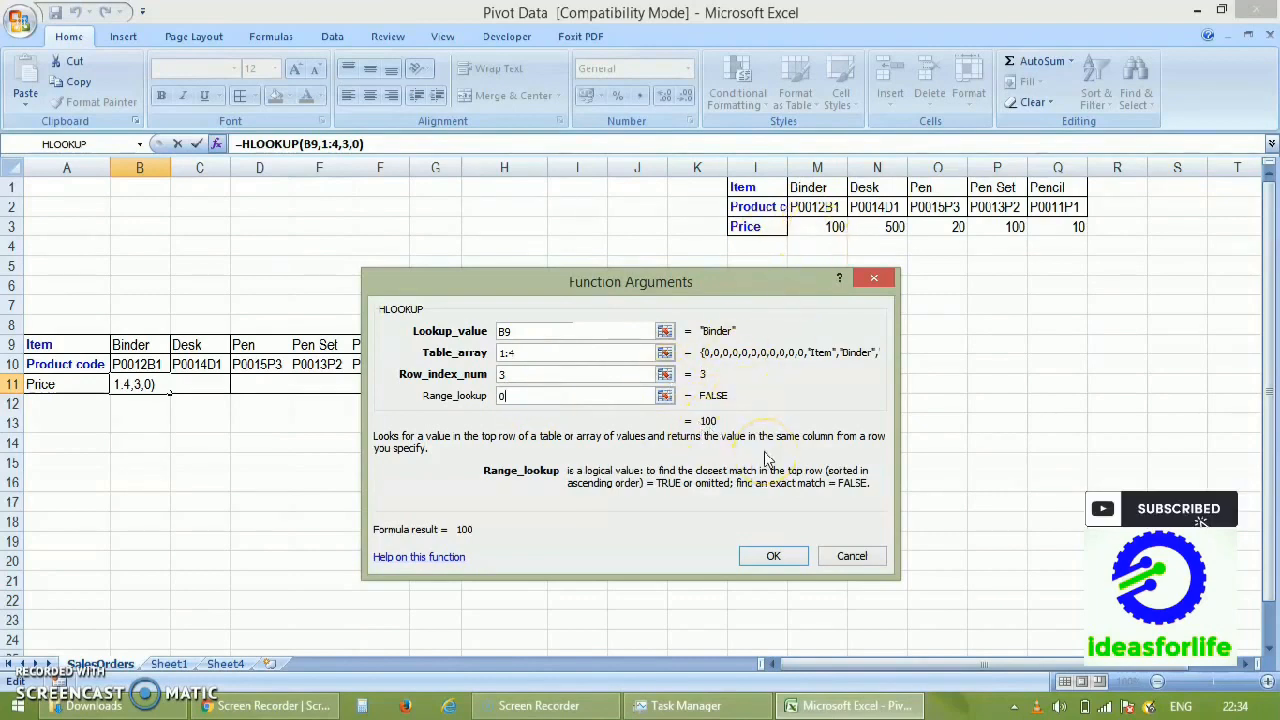
pyautogui.click(773, 557)
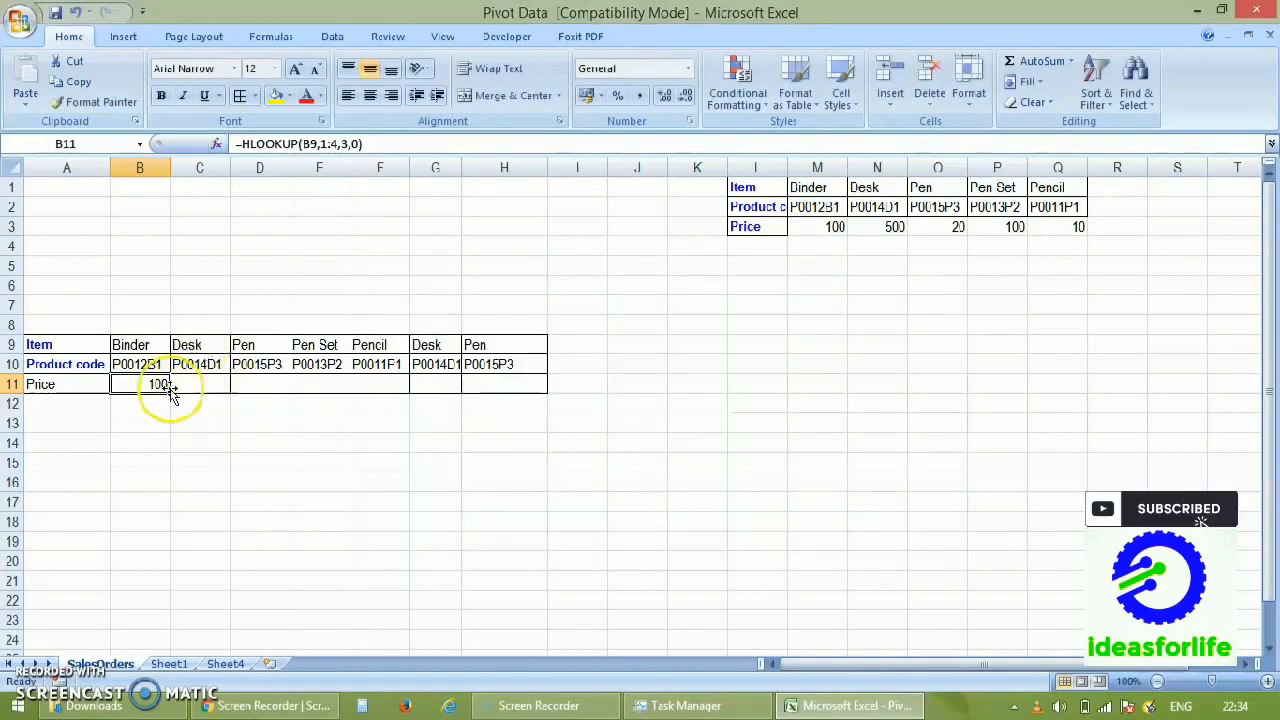
pyautogui.moveTo(170, 394); pyautogui.dragTo(505, 392)
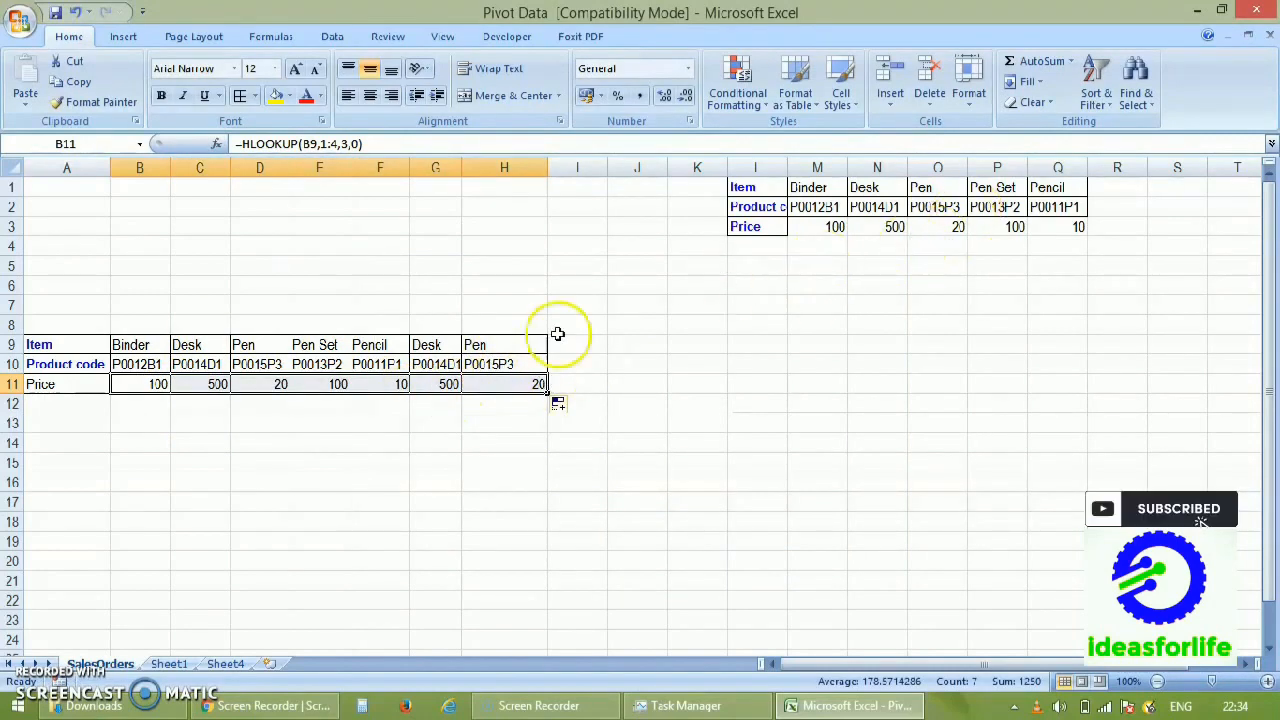
pyautogui.click(207, 364)
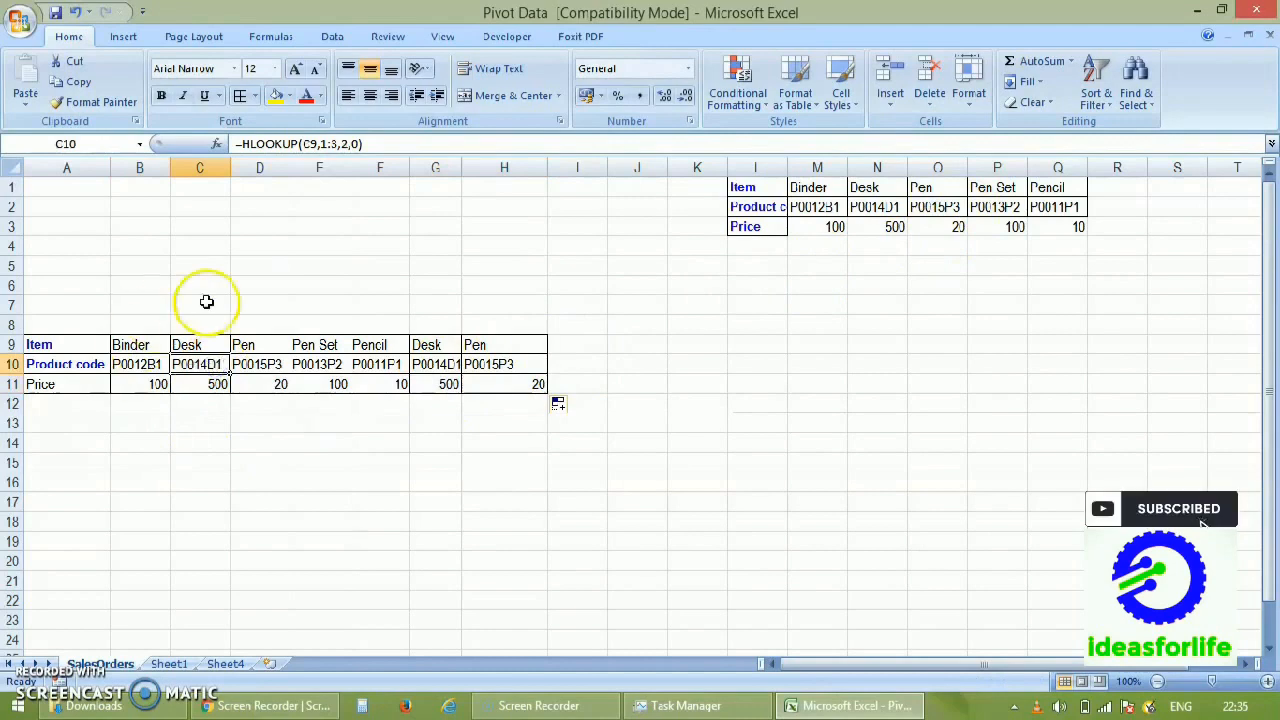
pyautogui.click(621, 363)
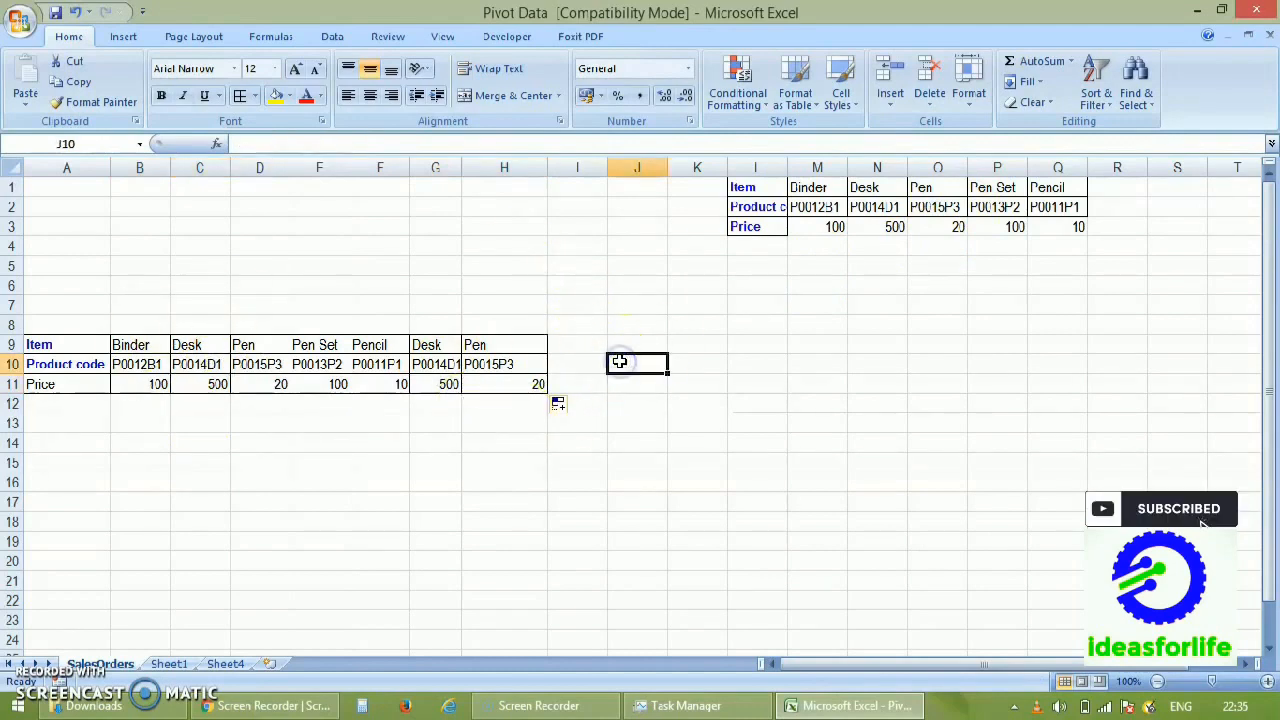